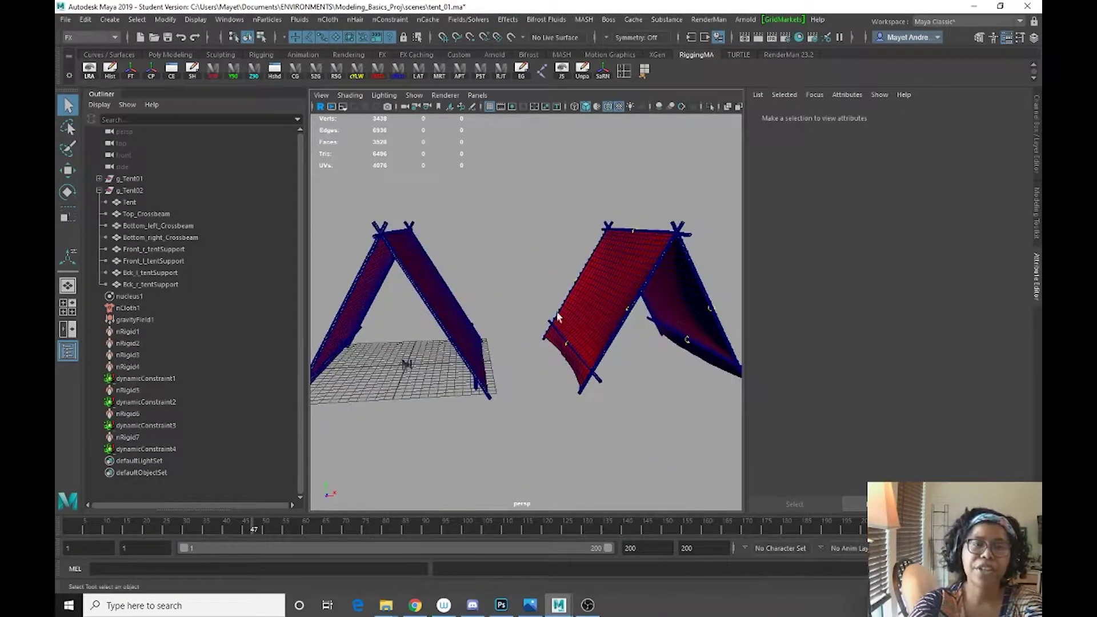
# Inspect the simulated Tent mesh in g_Tent02 and the Tent mesh in g_Tent01 from different angles.
pyautogui.click(592, 315)
pyautogui.keyDown('alt'); pyautogui.moveTo(625, 403); pyautogui.dragTo(598, 415); pyautogui.keyUp('alt')
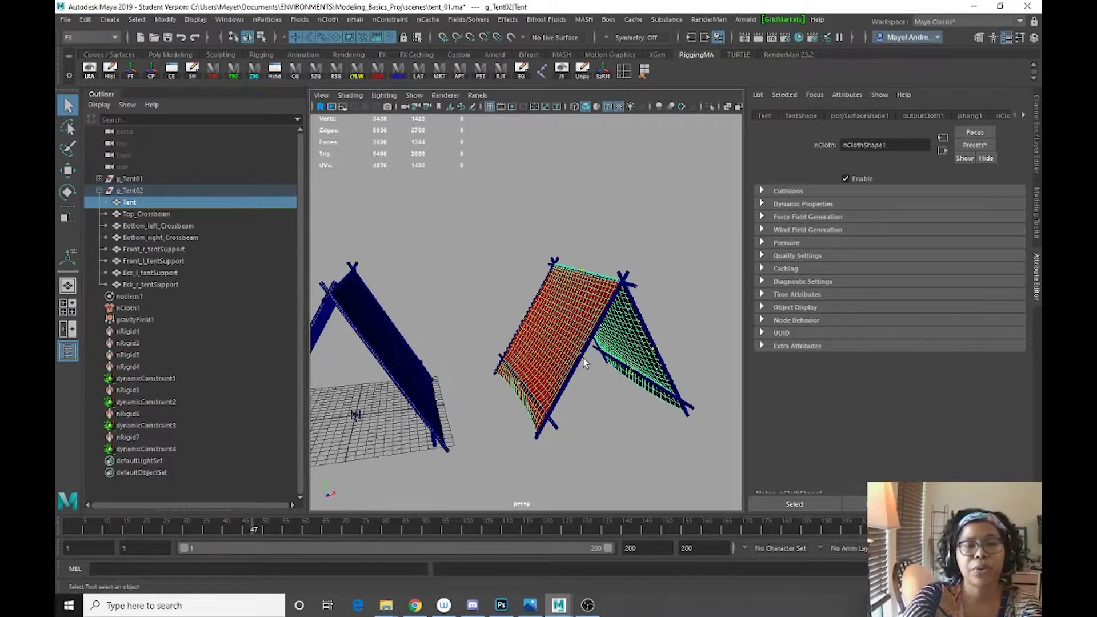
pyautogui.keyDown('alt'); pyautogui.moveTo(584, 362); pyautogui.dragTo(454, 389); pyautogui.keyUp('alt')
pyautogui.click(487, 330)
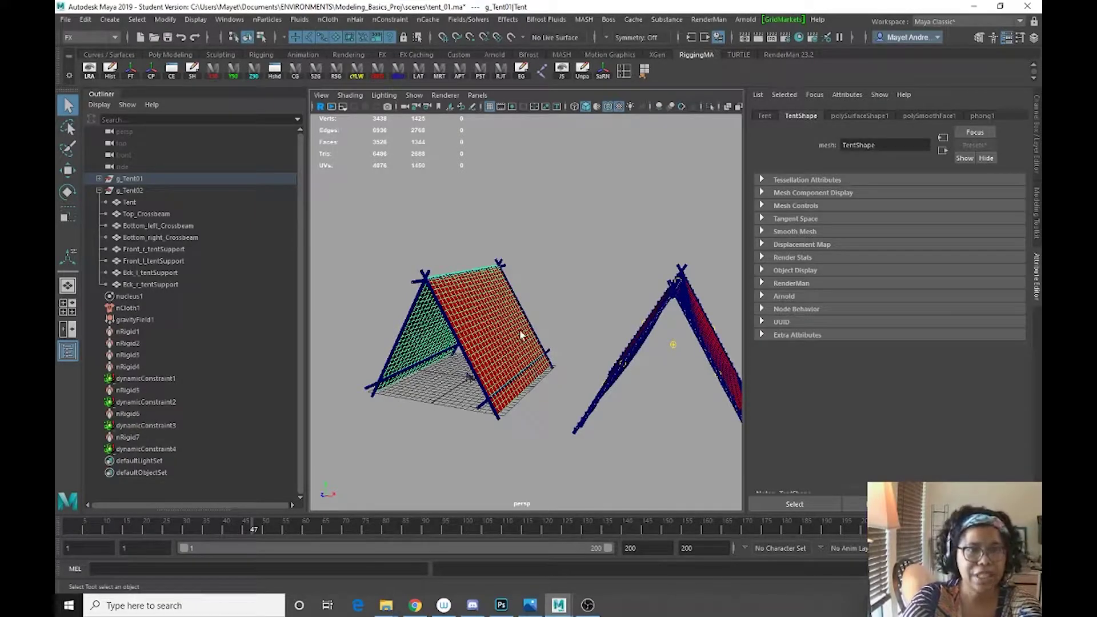
# Hide the g_Tent02 group together with its nucleus, nCloth, gravity field, nRigid and dynamic constraint nodes.
pyautogui.click(1034, 132)
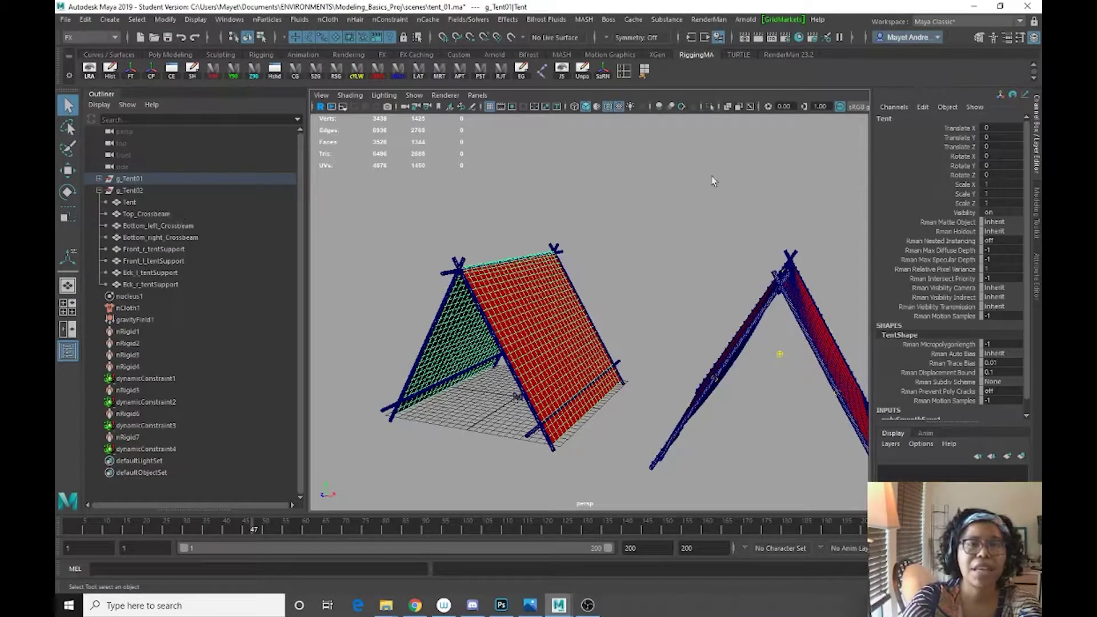
pyautogui.click(98, 191)
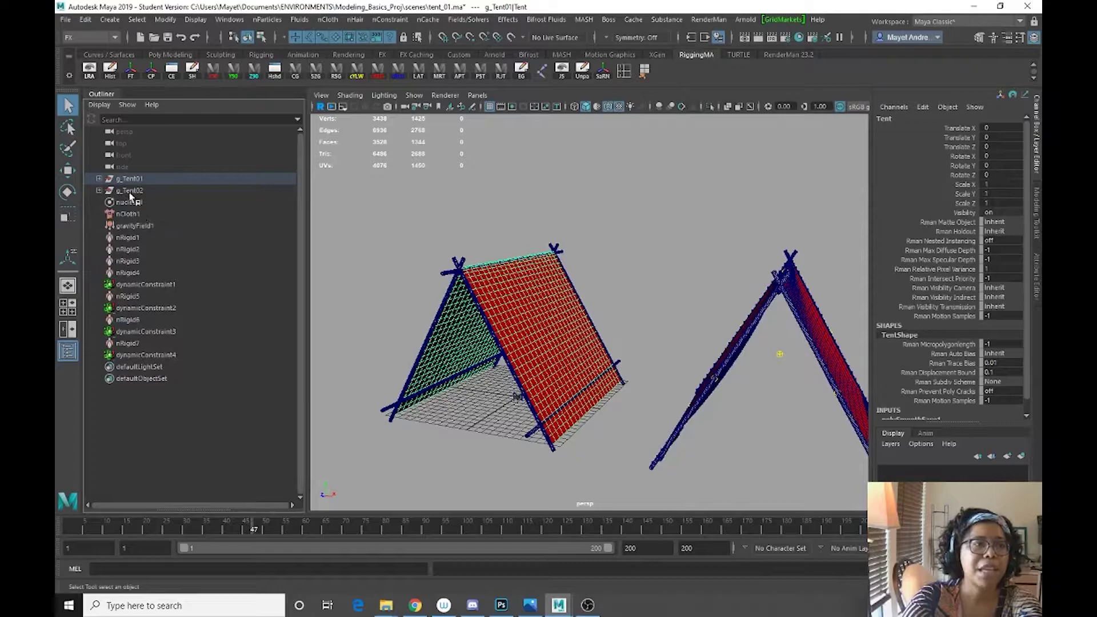
pyautogui.moveTo(132, 190); pyautogui.dragTo(149, 357)
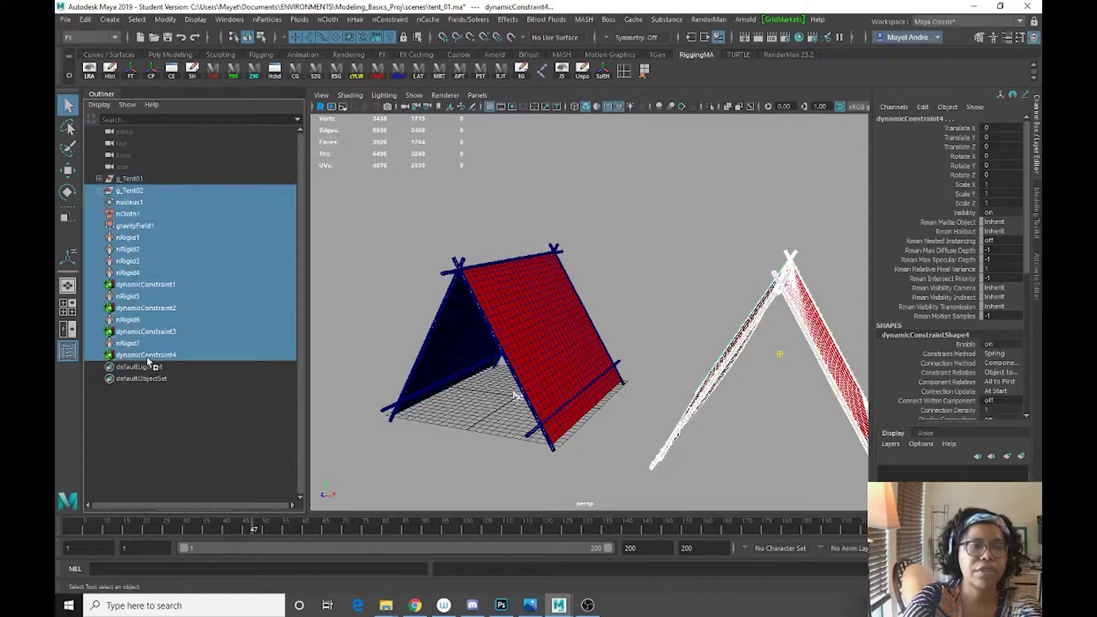
pyautogui.hotkey('ctrl', 'h')
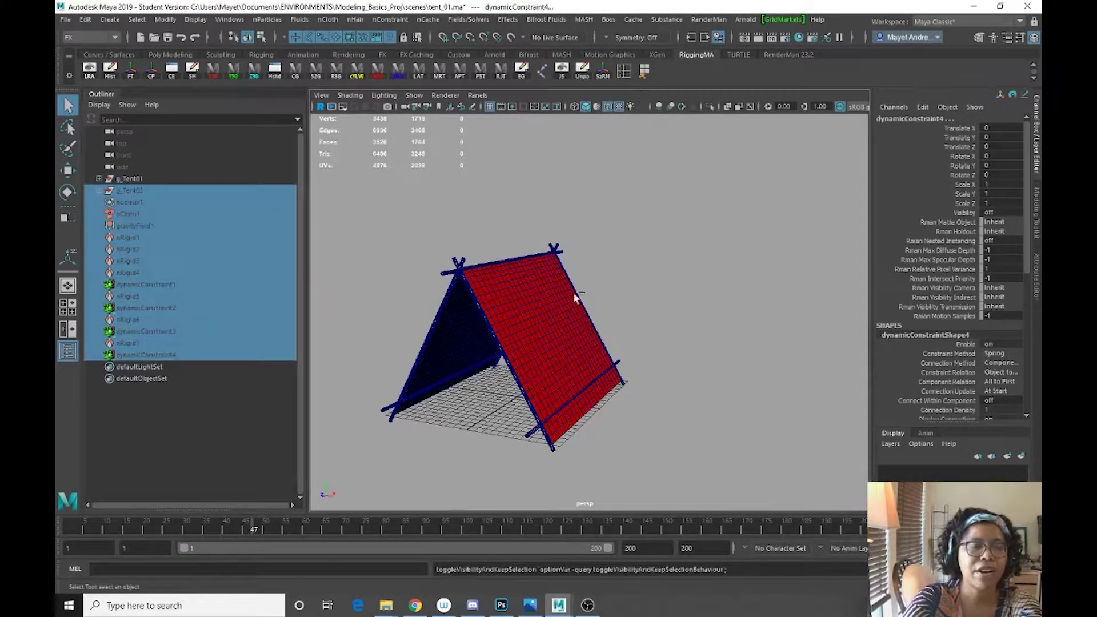
# Save the current scene, and save a new version of it as tent_02.ma.
pyautogui.hotkey('ctrl', 's')
pyautogui.click(521, 311)
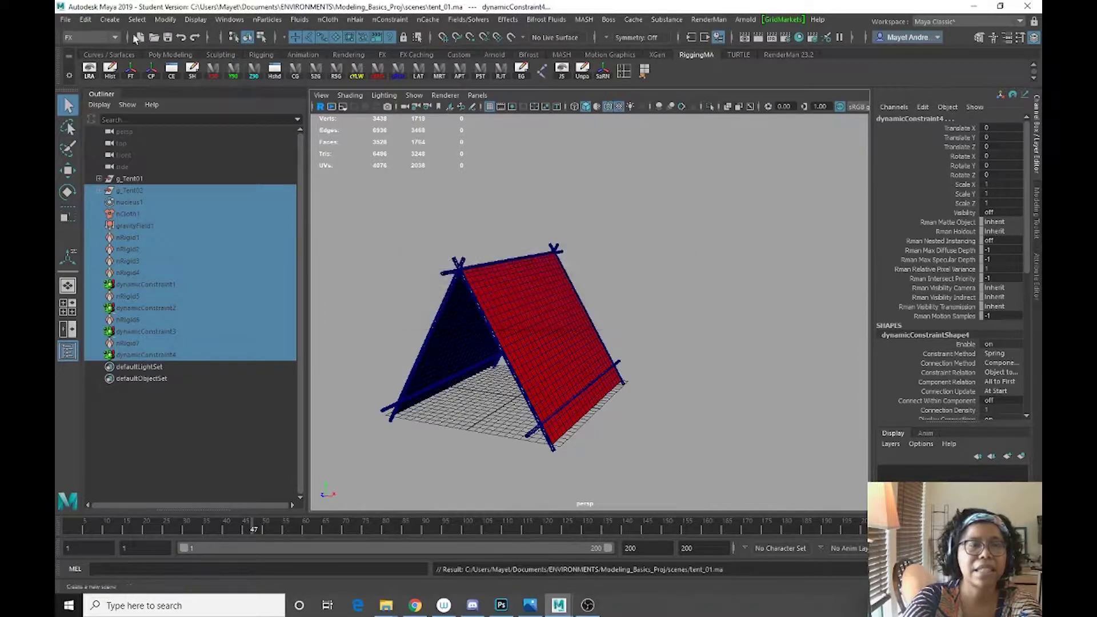
pyautogui.click(65, 19)
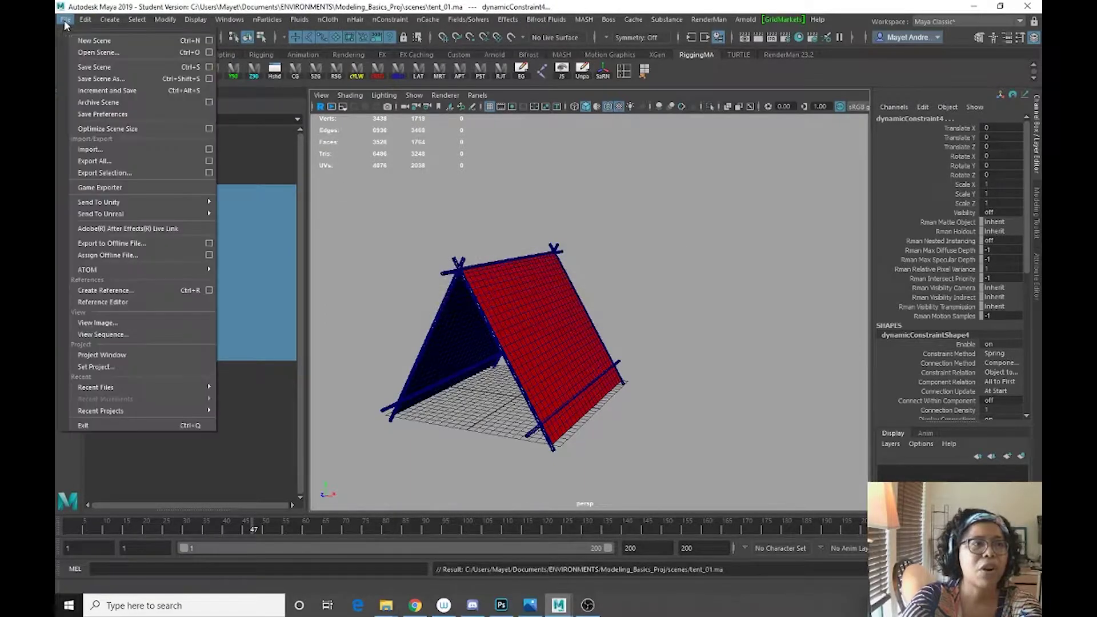
pyautogui.click(87, 79)
pyautogui.moveTo(202, 432); pyautogui.dragTo(244, 435)
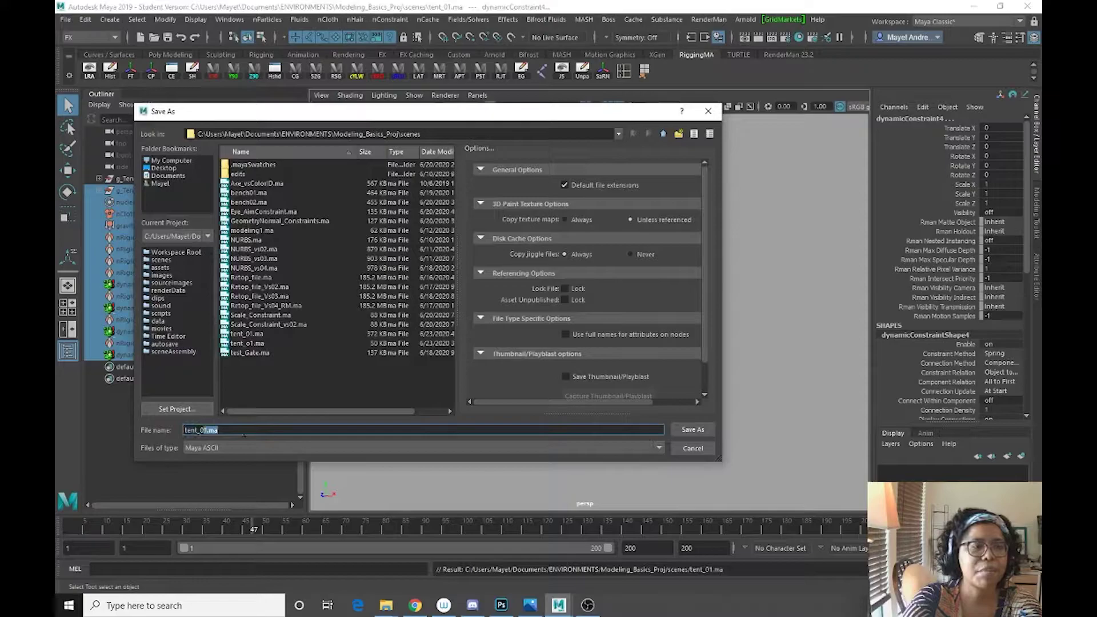
pyautogui.press('Return')
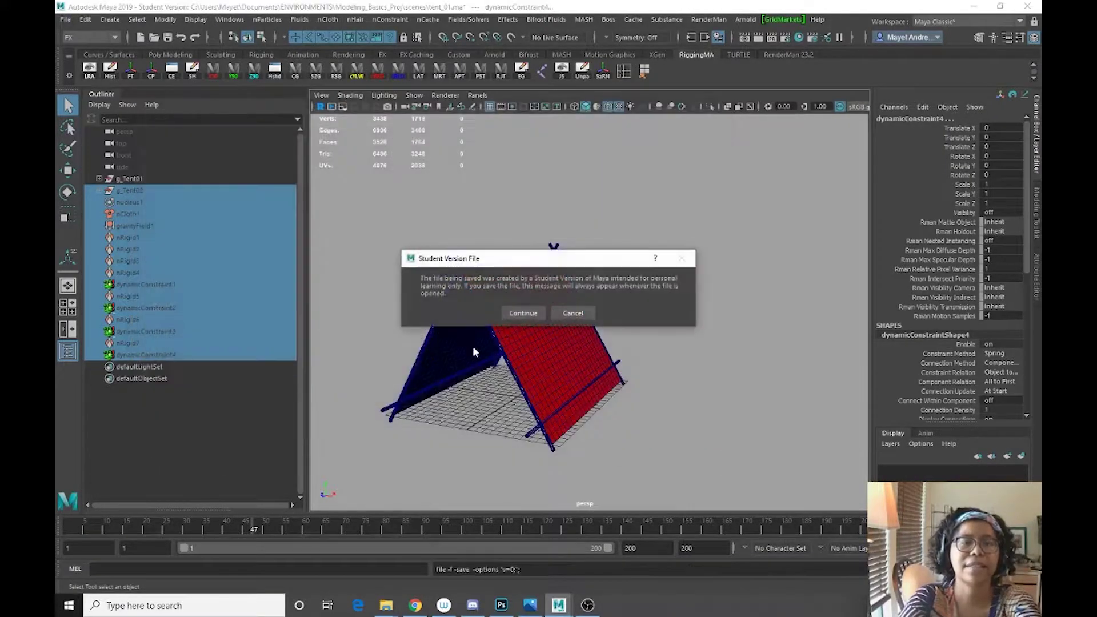
pyautogui.click(514, 318)
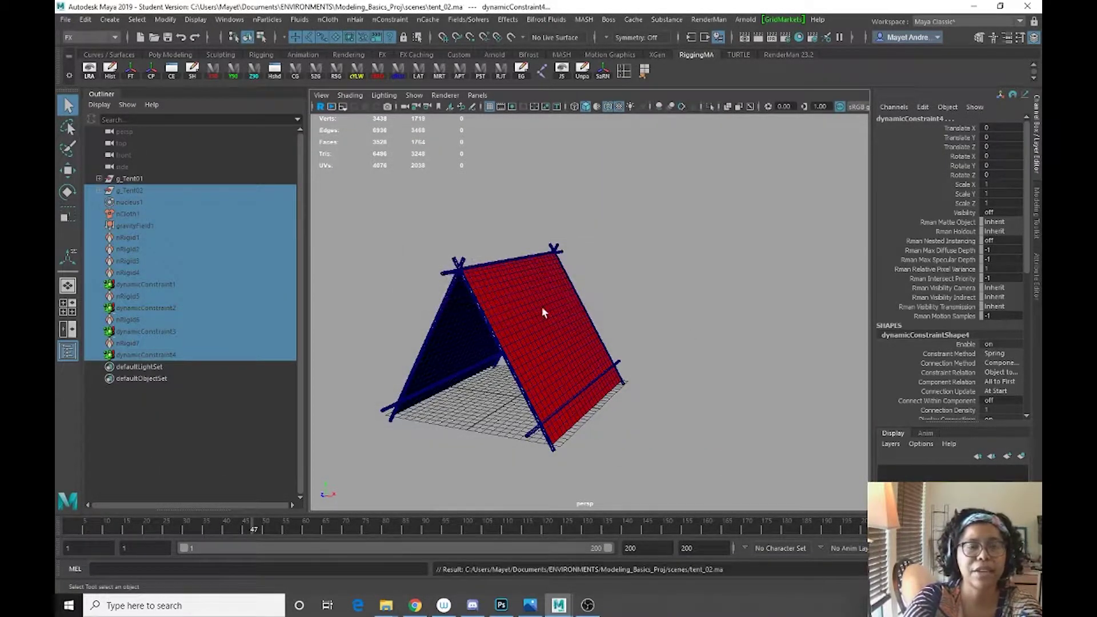
# Expand the g_Tent01 group and examine which tent, crossbeam and support pieces it contains.
pyautogui.moveTo(542, 306)
pyautogui.keyDown('alt'); pyautogui.mouseDown()
pyautogui.moveTo(569, 295)
pyautogui.moveTo(559, 294)
pyautogui.mouseUp(); pyautogui.keyUp('alt')
pyautogui.keyDown('alt'); pyautogui.moveTo(638, 314); pyautogui.dragTo(658, 304); pyautogui.keyUp('alt')
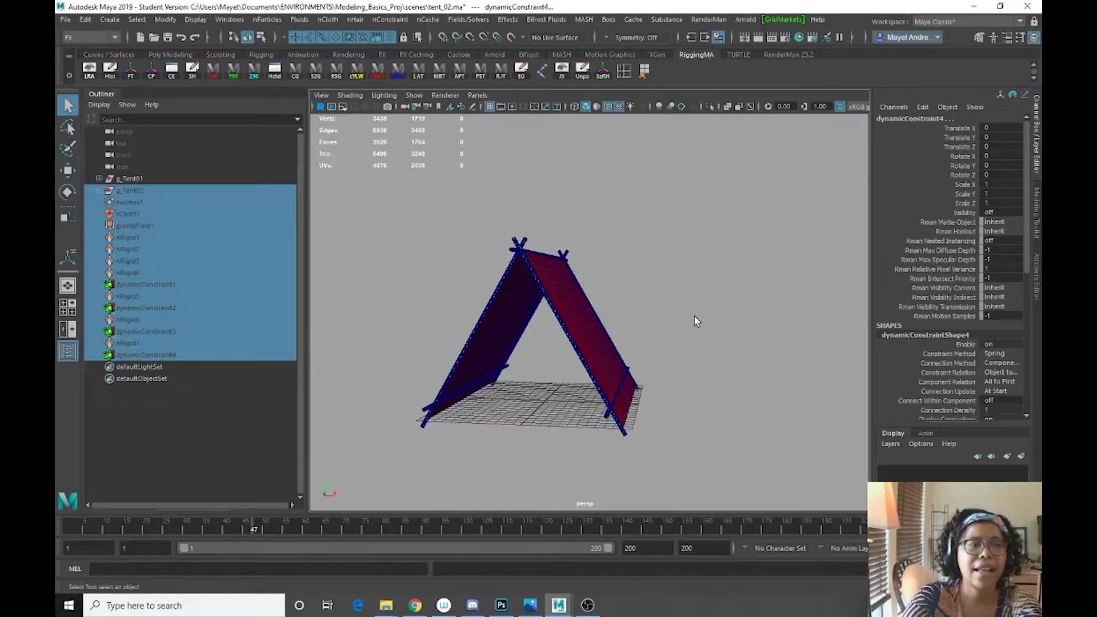
pyautogui.click(99, 179)
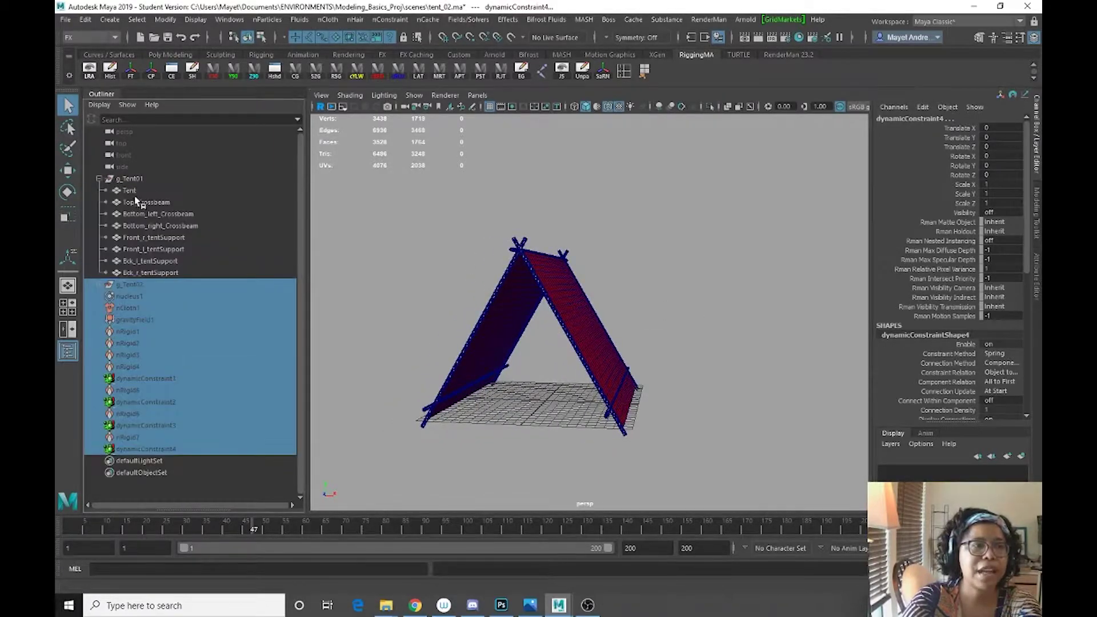
pyautogui.click(130, 190)
pyautogui.click(165, 203)
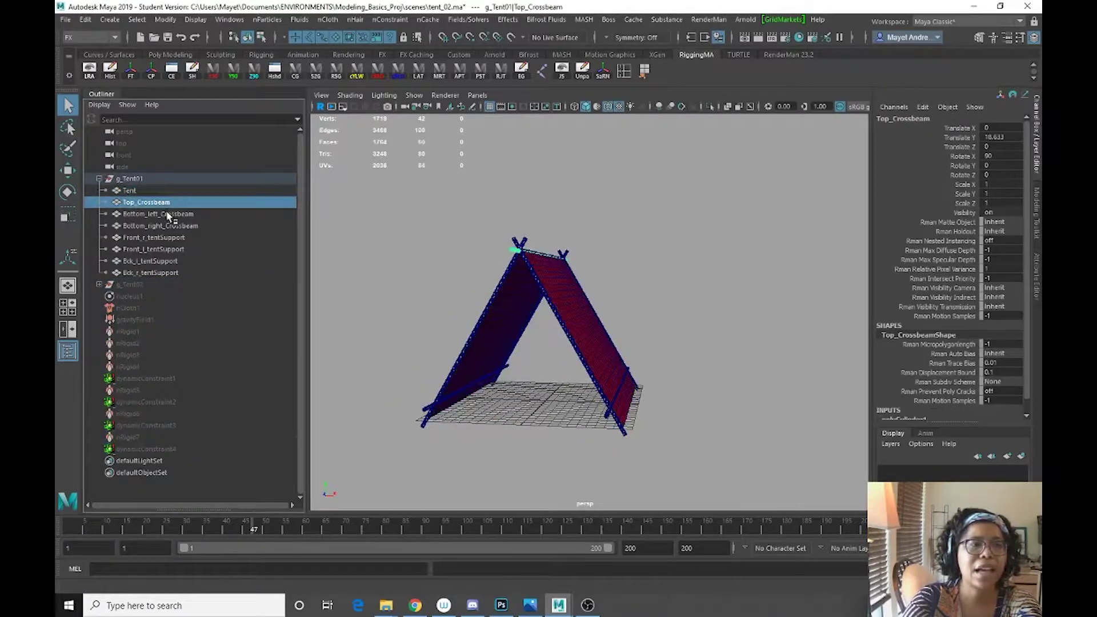
pyautogui.click(167, 215)
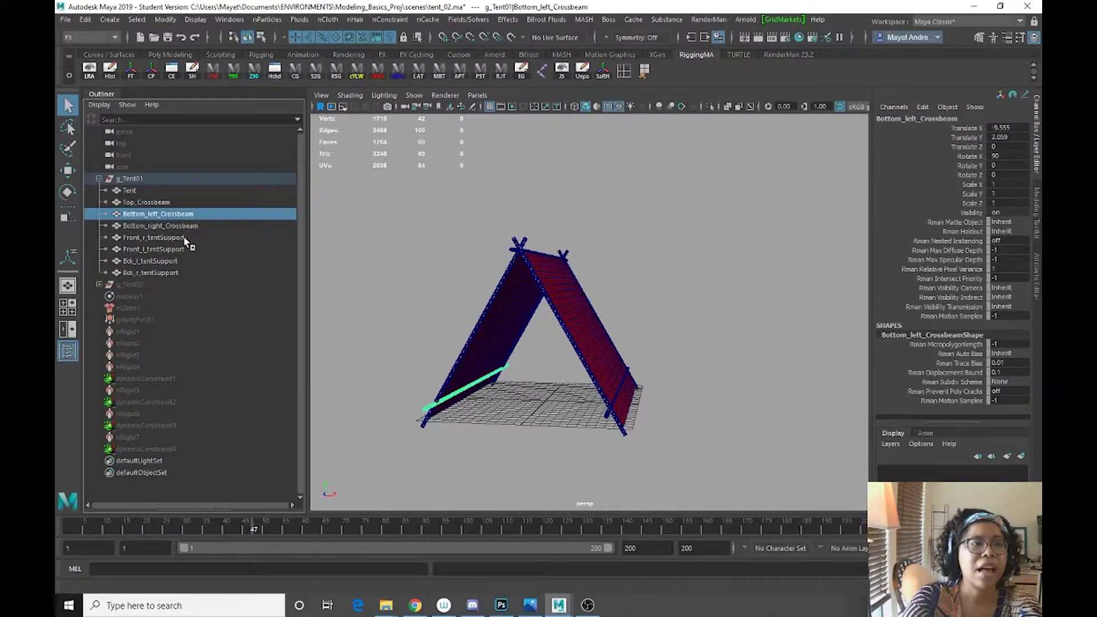
pyautogui.click(162, 250)
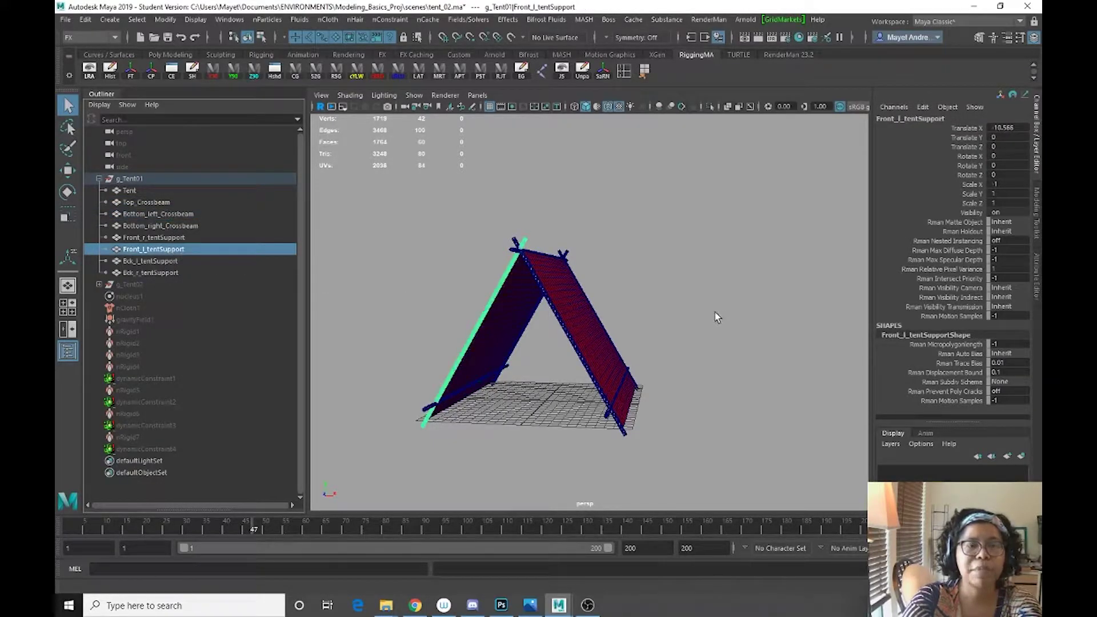
pyautogui.keyDown('alt'); pyautogui.moveTo(715, 314); pyautogui.dragTo(637, 334); pyautogui.keyUp('alt')
# Select the Tent mesh of g_Tent01 and set the menu set to FX.
pyautogui.click(559, 362)
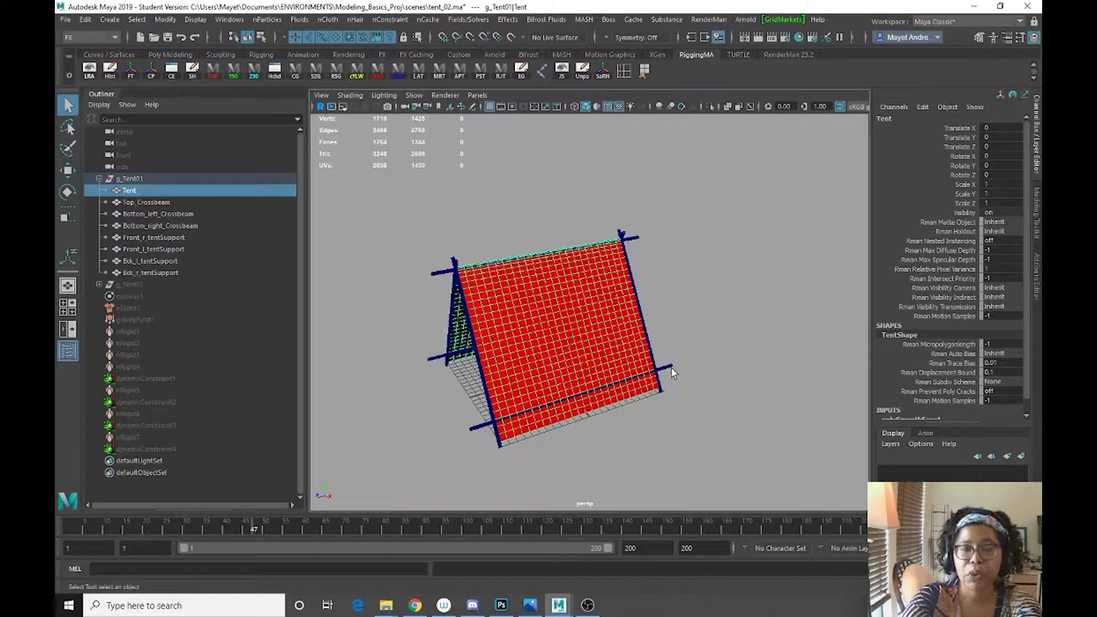
pyautogui.moveTo(587, 372)
pyautogui.keyDown('alt'); pyautogui.mouseDown()
pyautogui.moveTo(644, 343)
pyautogui.moveTo(600, 366)
pyautogui.mouseUp(); pyautogui.keyUp('alt')
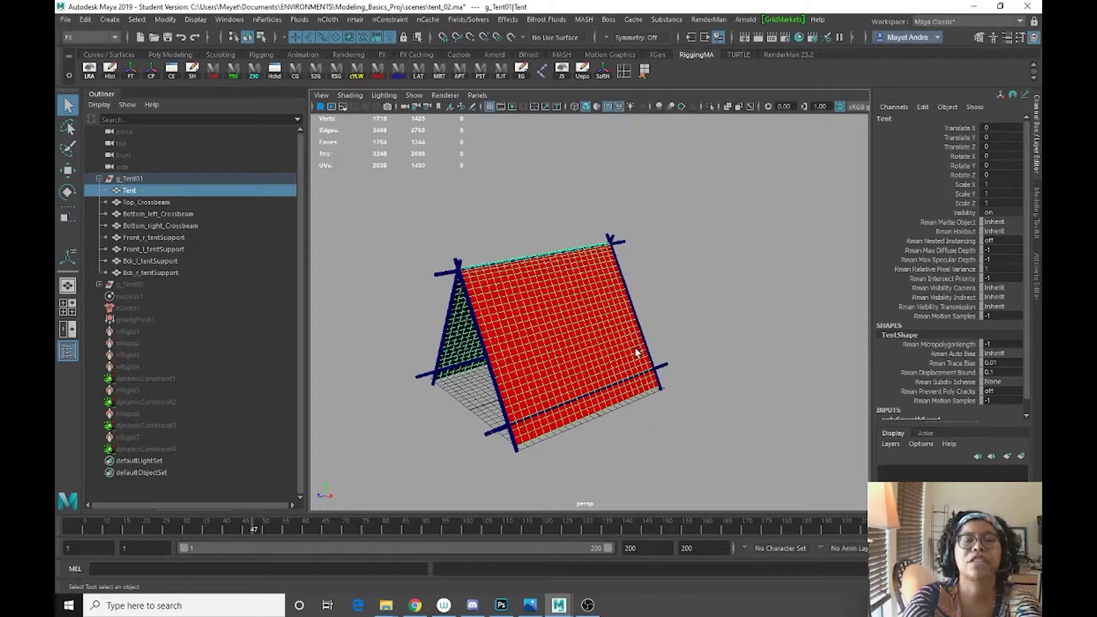
pyautogui.keyDown('alt'); pyautogui.moveTo(508, 314); pyautogui.dragTo(589, 341); pyautogui.keyUp('alt')
pyautogui.click(90, 37)
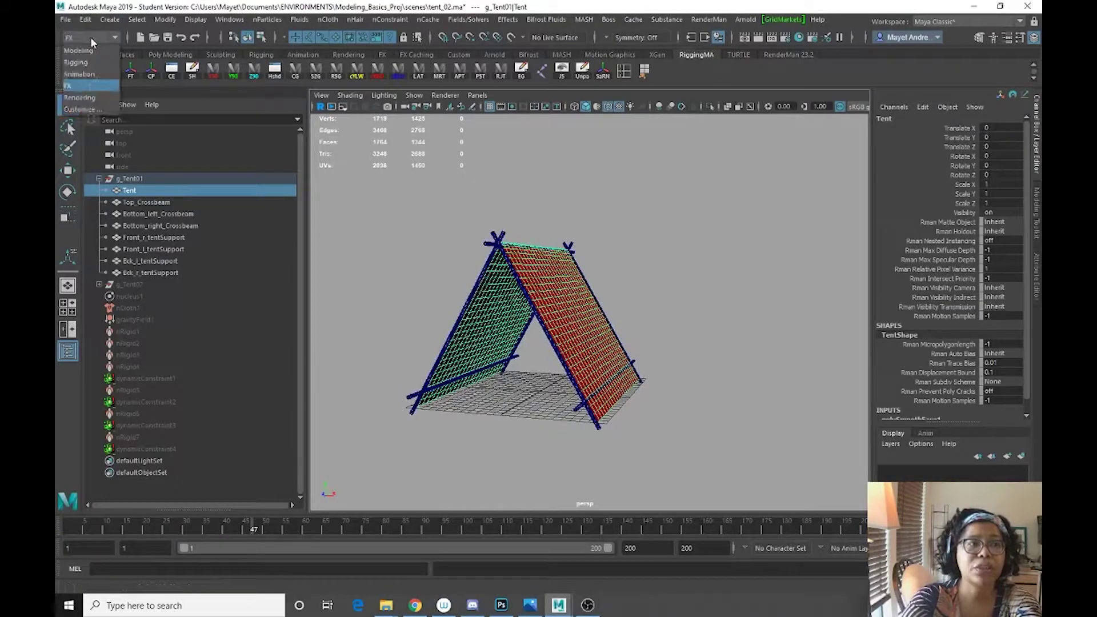
pyautogui.click(86, 87)
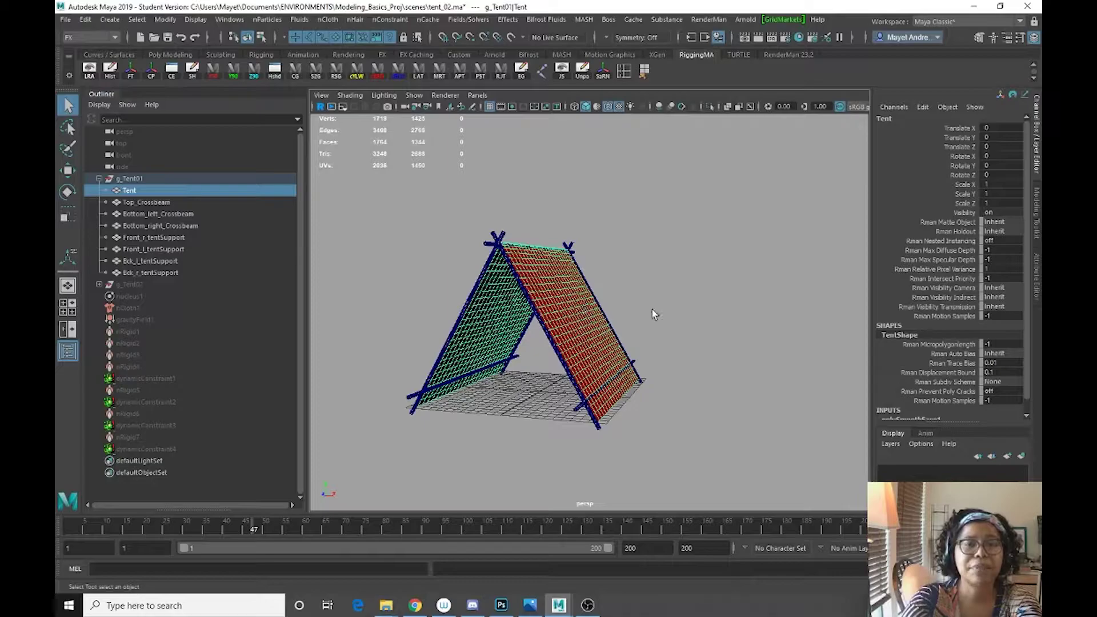
# Delete the Tent mesh's construction history and freeze its transformations.
pyautogui.scroll(-1, 950, 309)
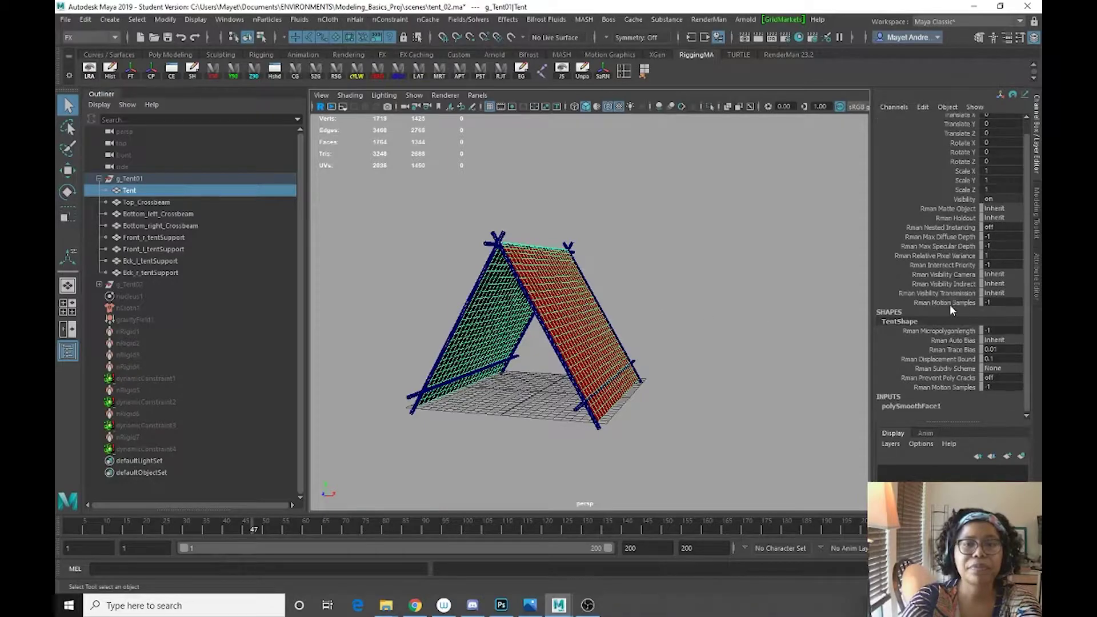
pyautogui.click(110, 71)
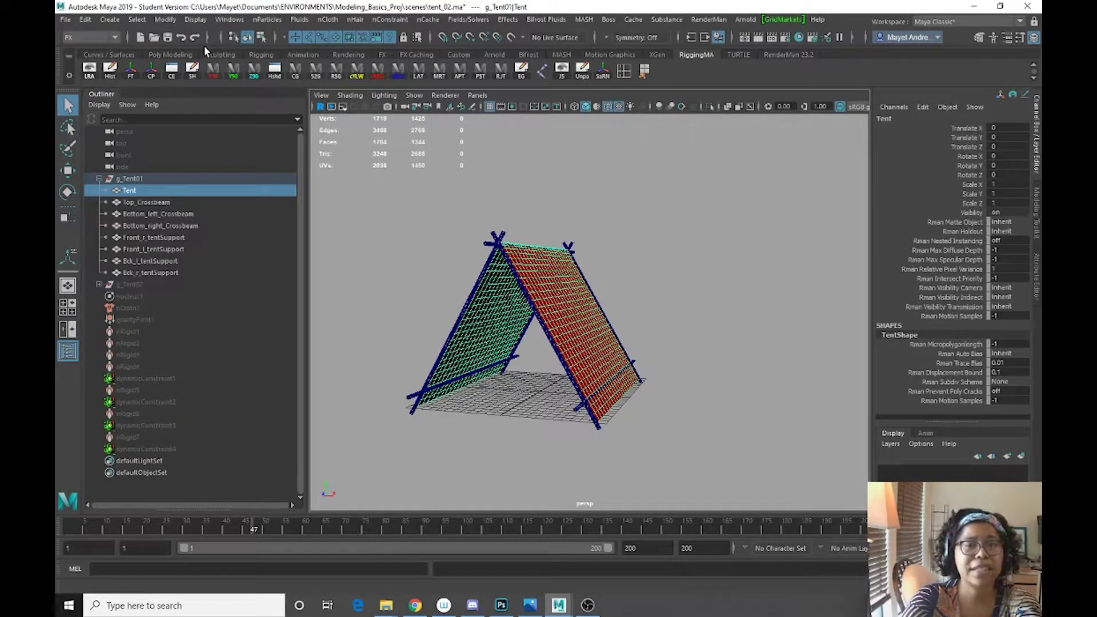
pyautogui.click(131, 71)
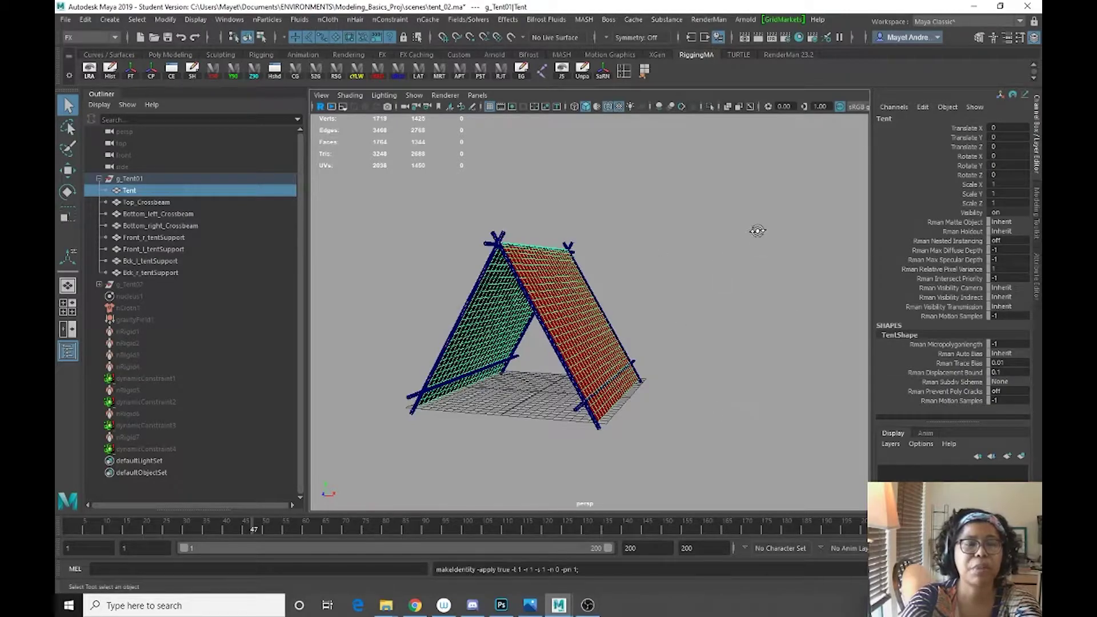
# Create an nCloth on the selected Tent mesh of g_Tent01.
pyautogui.keyDown('alt'); pyautogui.moveTo(756, 231); pyautogui.dragTo(724, 240); pyautogui.keyUp('alt')
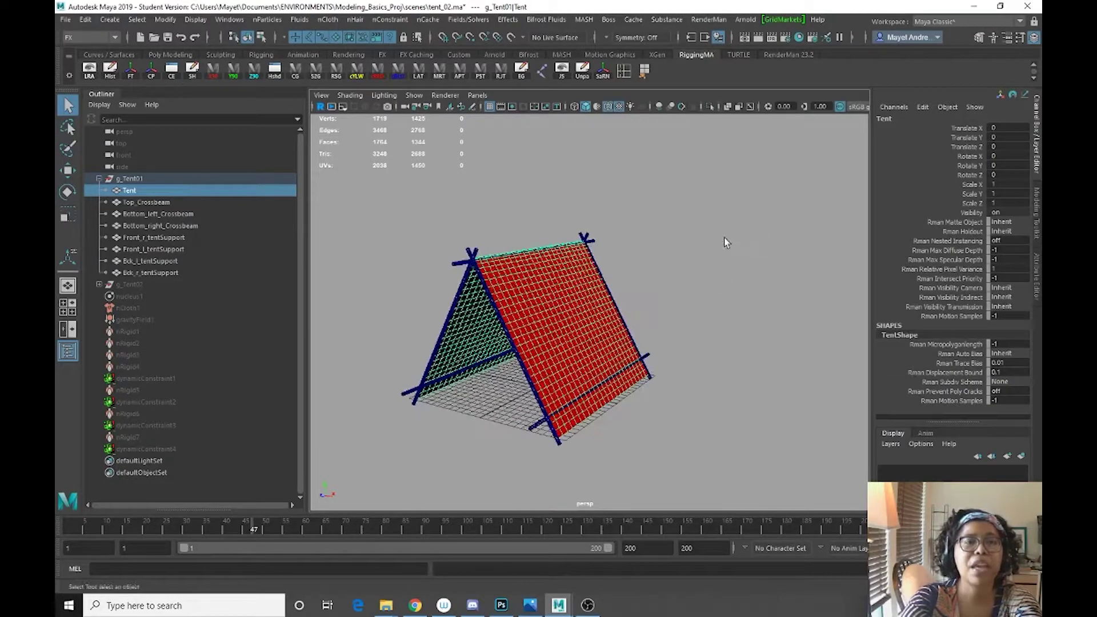
pyautogui.click(277, 20)
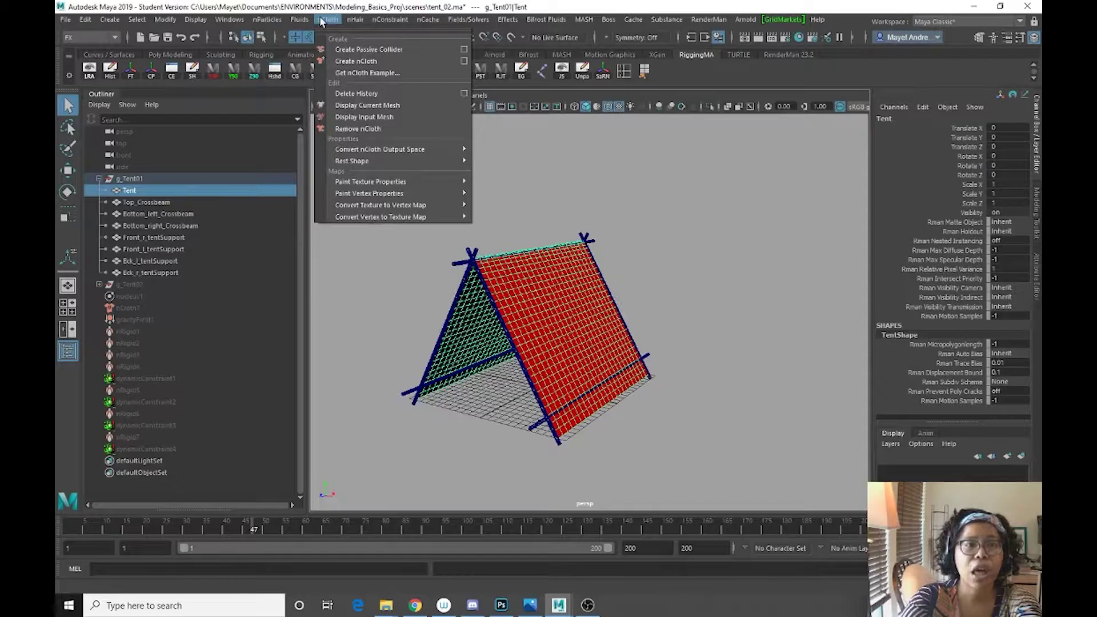
pyautogui.click(352, 59)
pyautogui.keyDown('alt'); pyautogui.moveTo(703, 392); pyautogui.dragTo(662, 324); pyautogui.keyUp('alt')
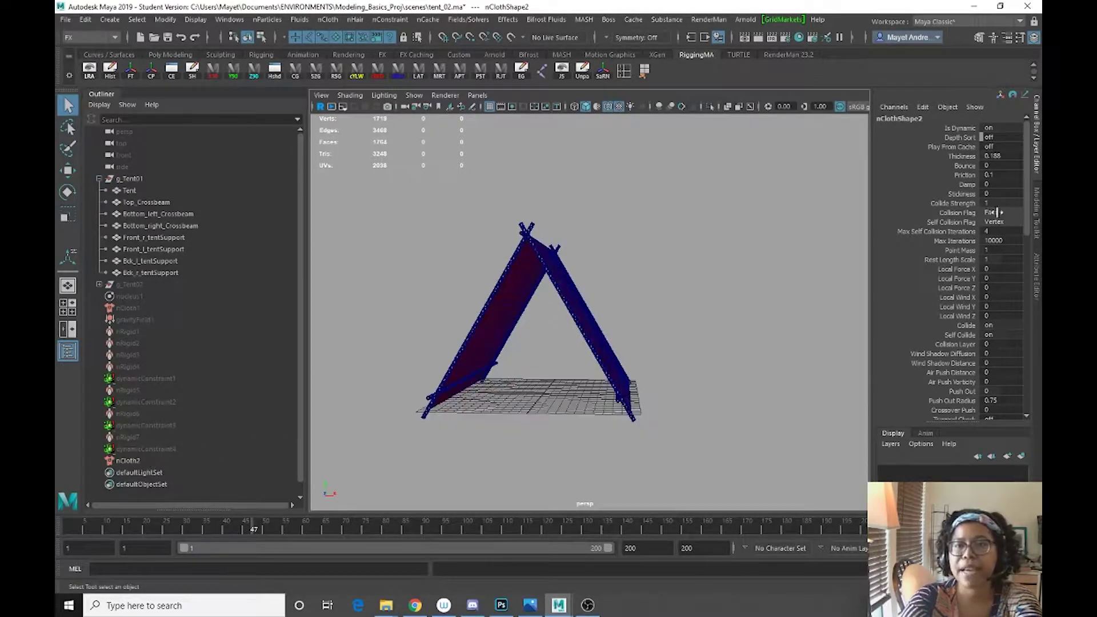
# Review the attributes of nucleus1, nCloth2 and nClothShape2 belonging to the Tent mesh.
pyautogui.click(1038, 221)
pyautogui.click(1038, 280)
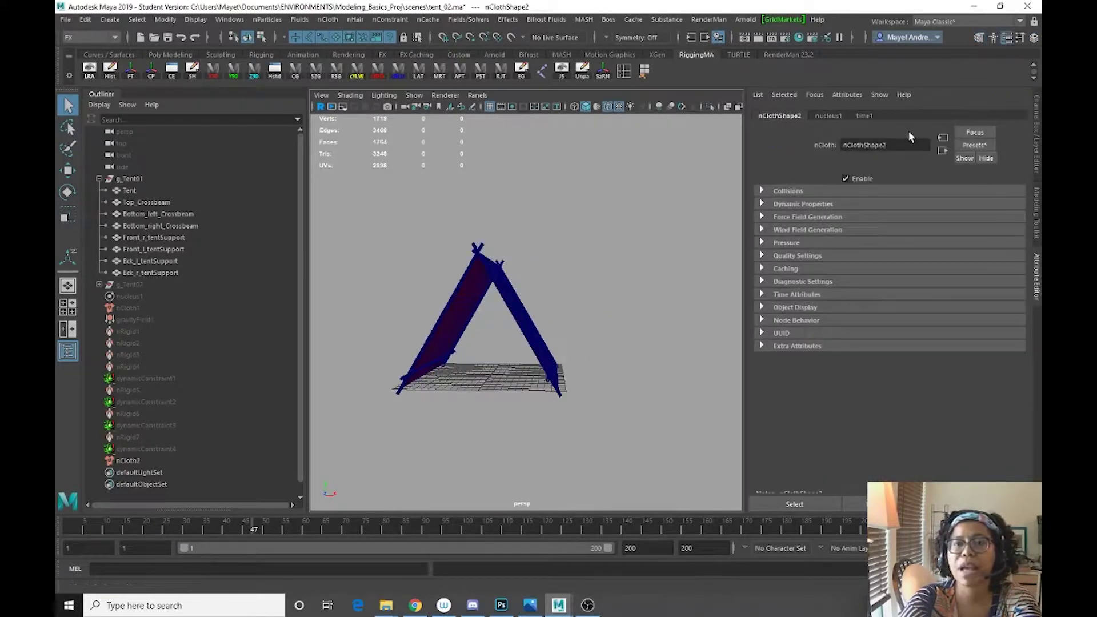
pyautogui.click(828, 116)
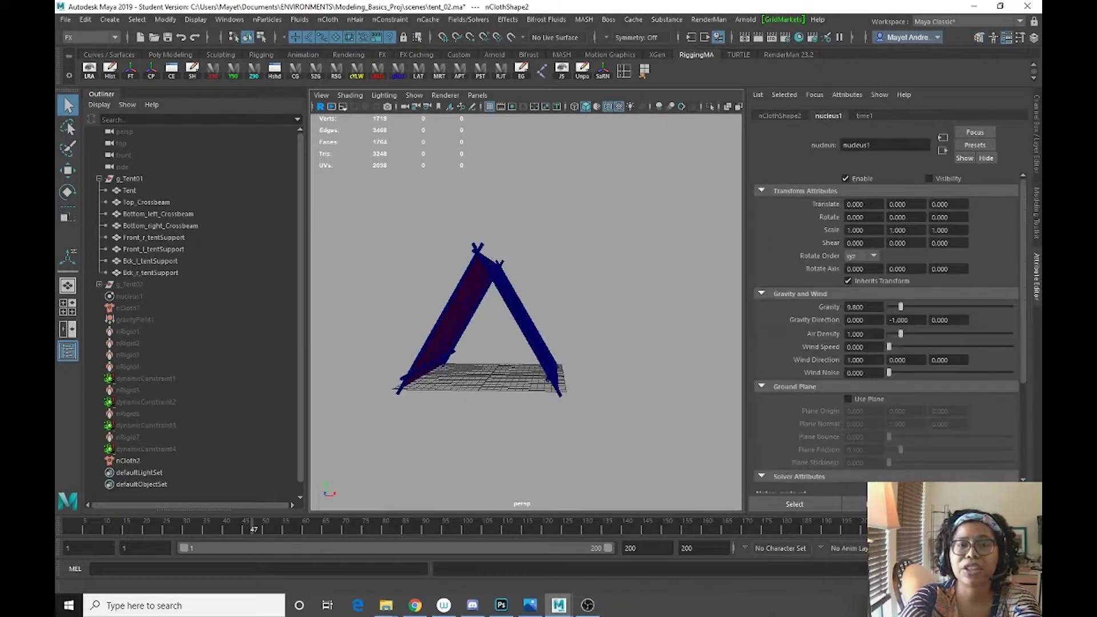
pyautogui.keyDown('alt'); pyautogui.moveTo(644, 203); pyautogui.dragTo(446, 330); pyautogui.keyUp('alt')
pyautogui.click(482, 348)
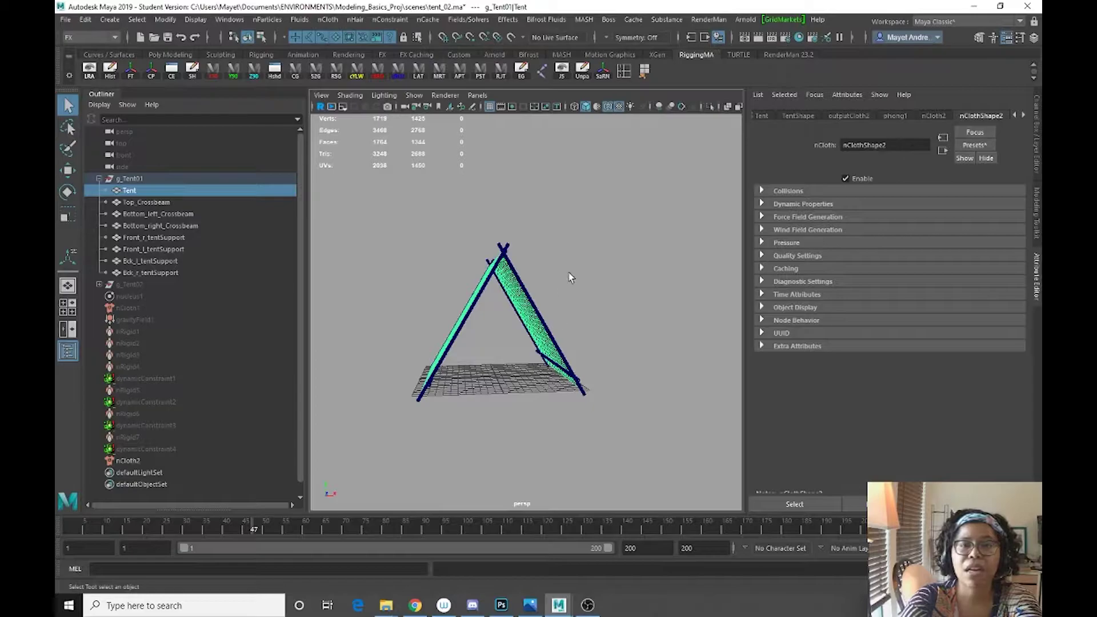
pyautogui.keyDown('alt'); pyautogui.moveTo(570, 278); pyautogui.dragTo(537, 328); pyautogui.keyUp('alt')
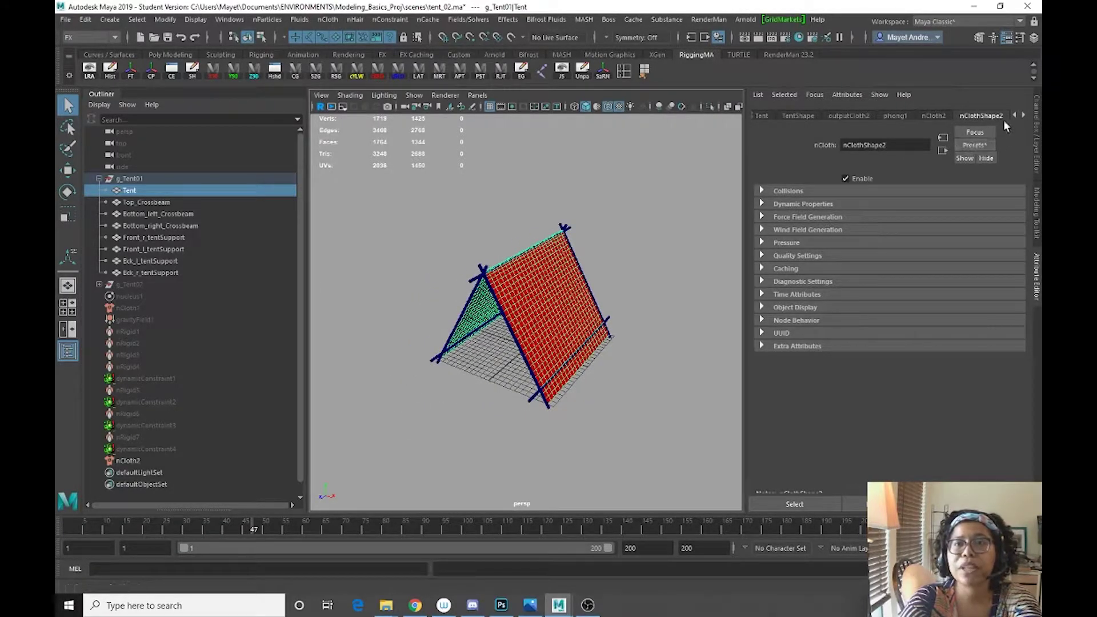
pyautogui.click(929, 116)
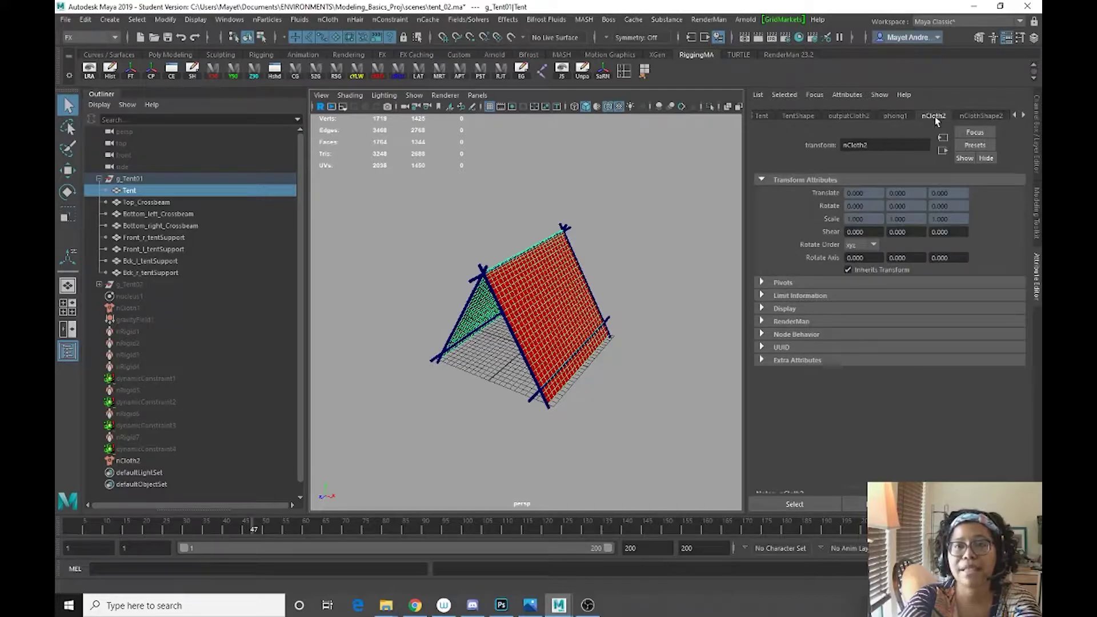
pyautogui.click(978, 117)
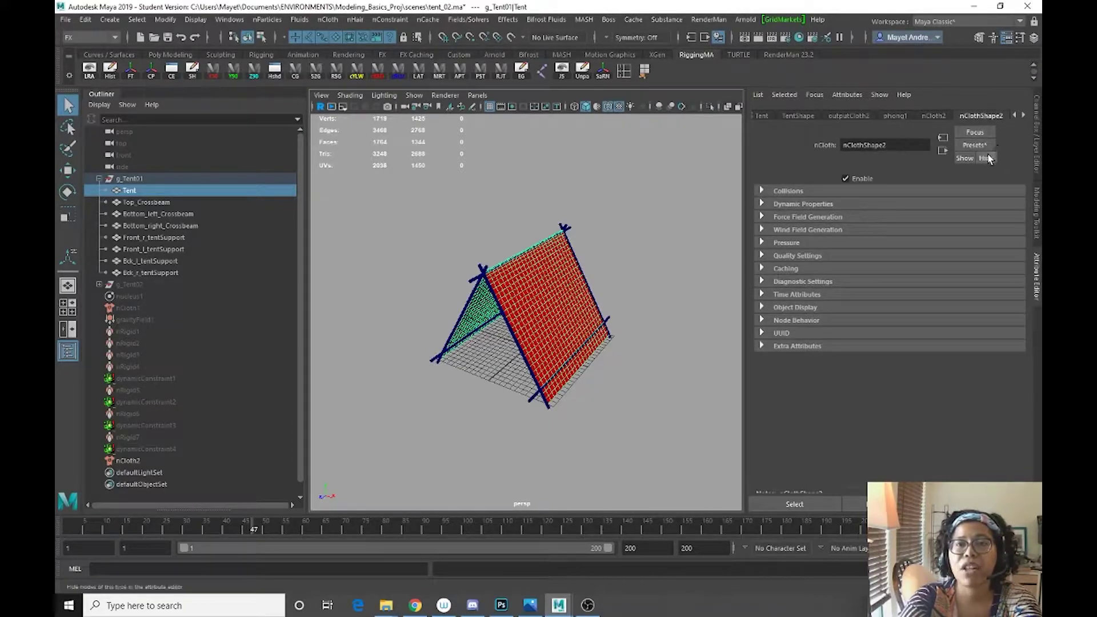
# Apply the silk preset to nClothShape2 with the Replace option.
pyautogui.click(978, 145)
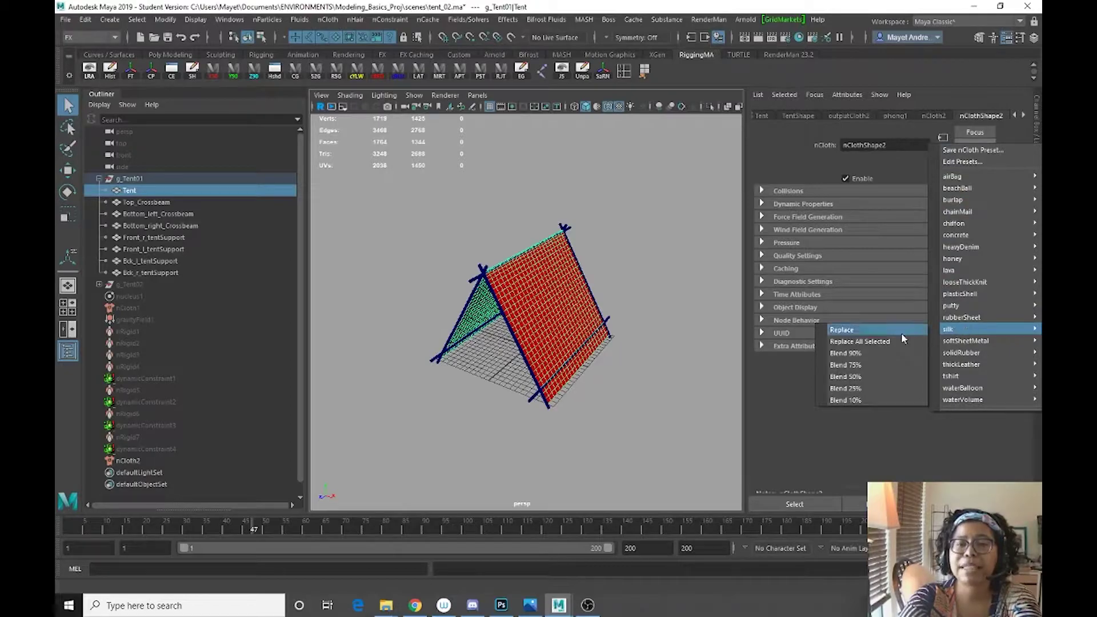
pyautogui.moveTo(977, 378)
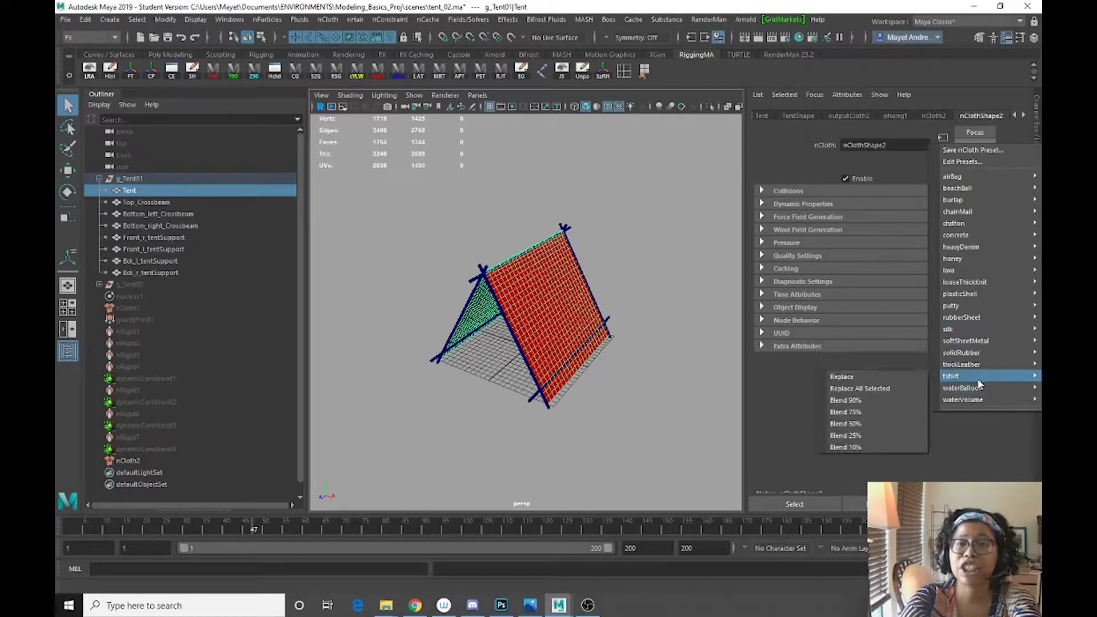
pyautogui.moveTo(968, 187)
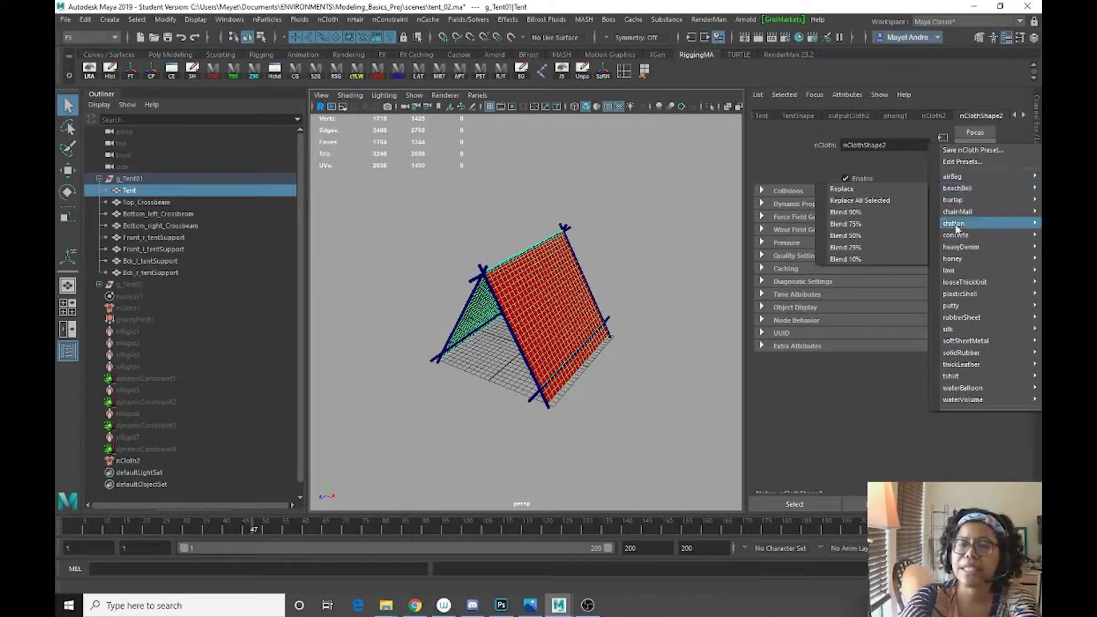
pyautogui.moveTo(950, 252)
pyautogui.moveTo(964, 272)
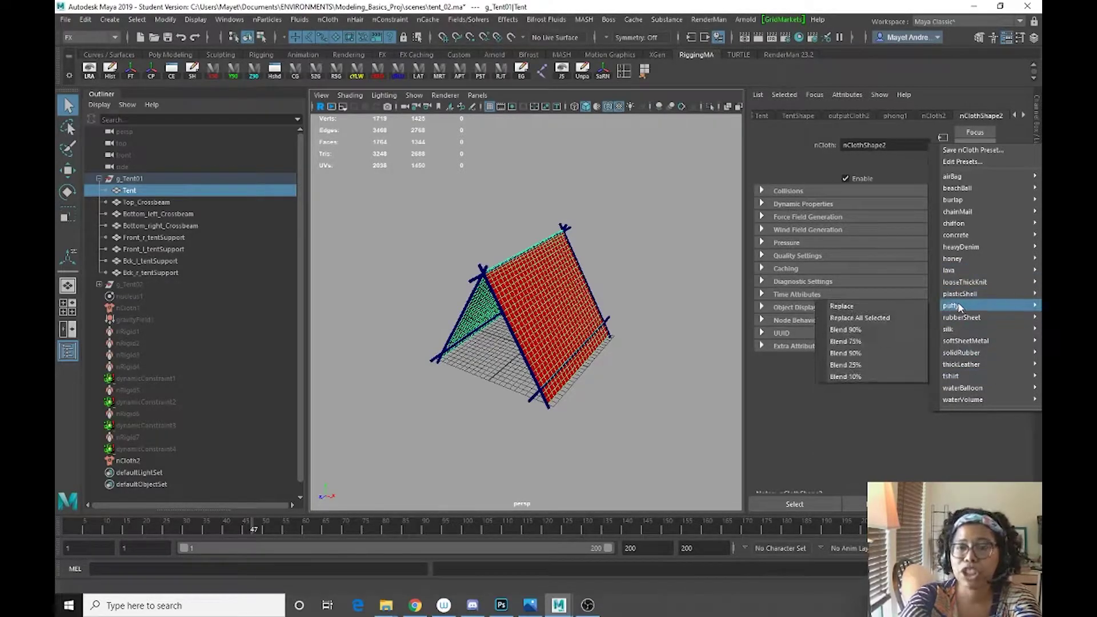
pyautogui.moveTo(955, 295)
pyautogui.moveTo(955, 330)
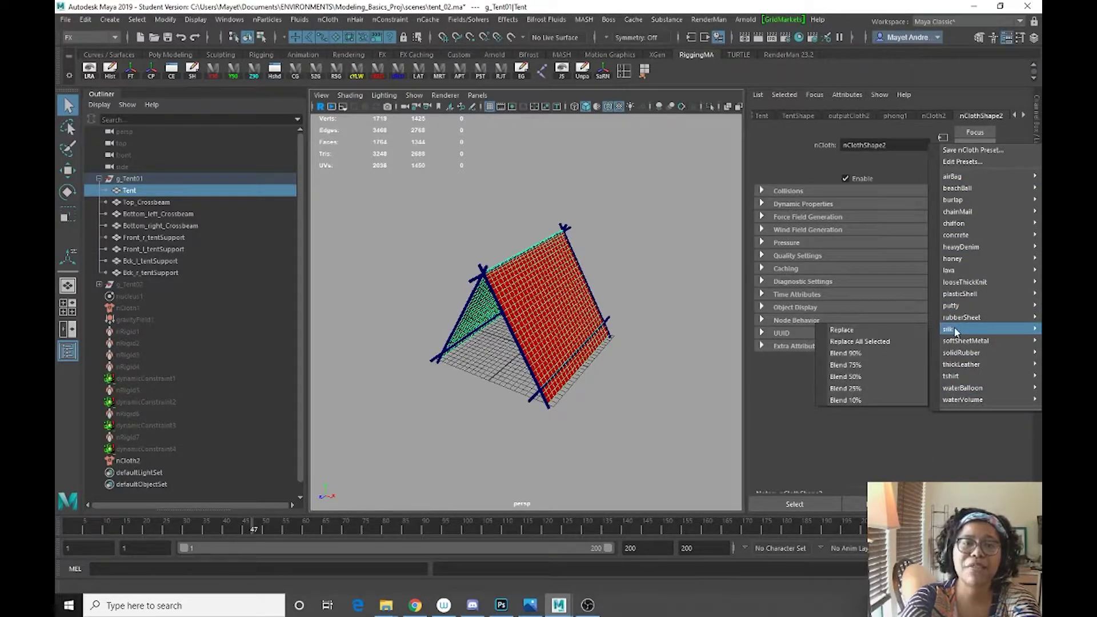
pyautogui.click(881, 329)
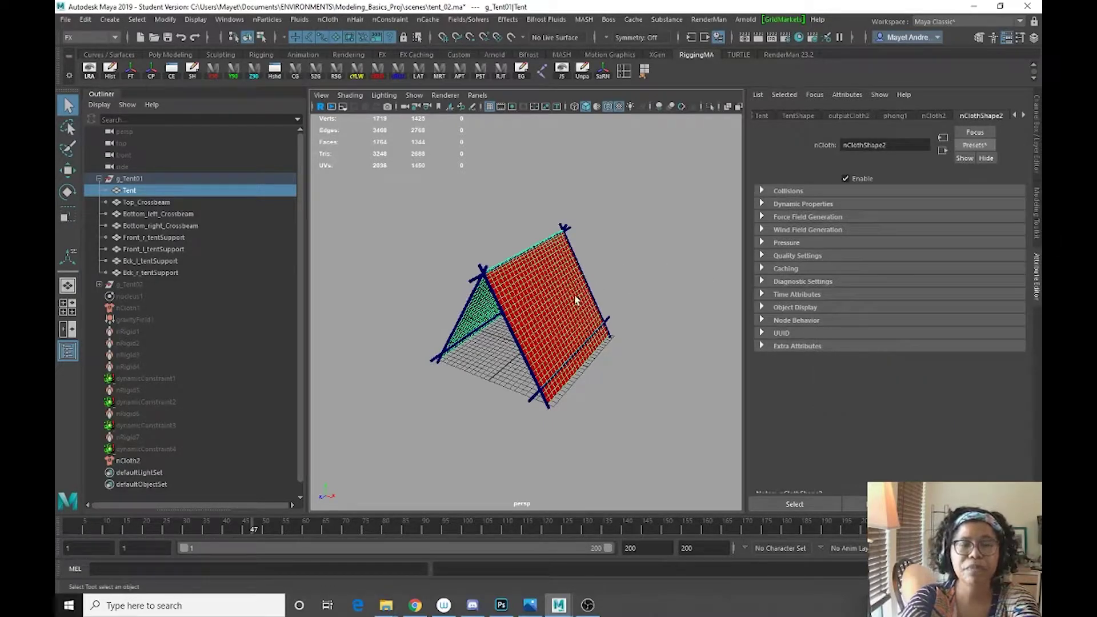
# Unhide the nucleus1 solver node.
pyautogui.keyDown('alt'); pyautogui.moveTo(581, 296); pyautogui.dragTo(623, 284); pyautogui.keyUp('alt')
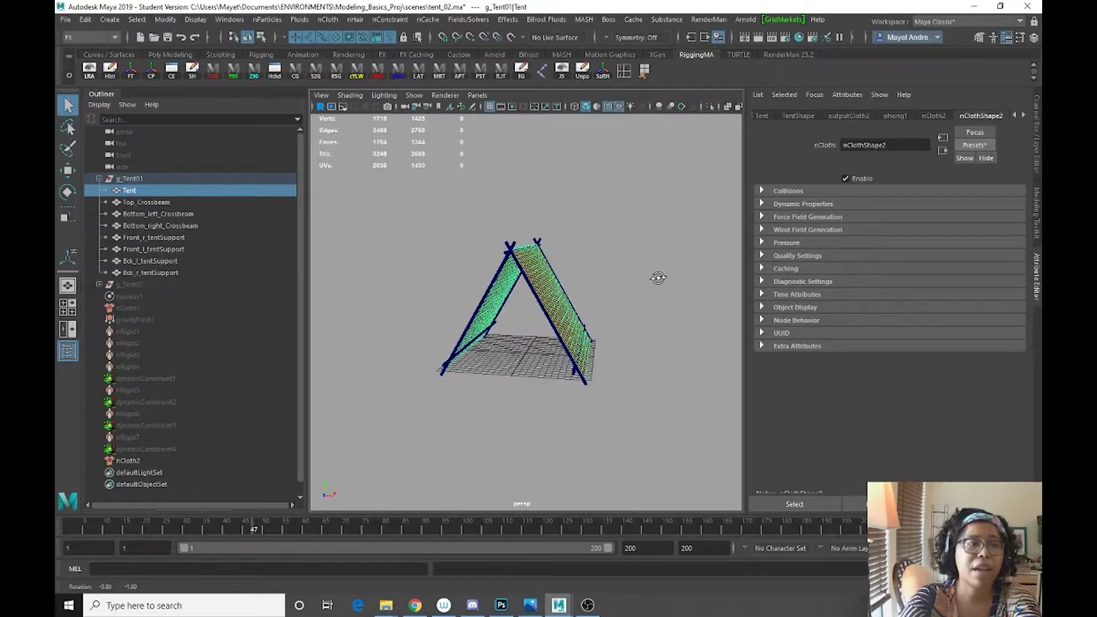
pyautogui.click(137, 463)
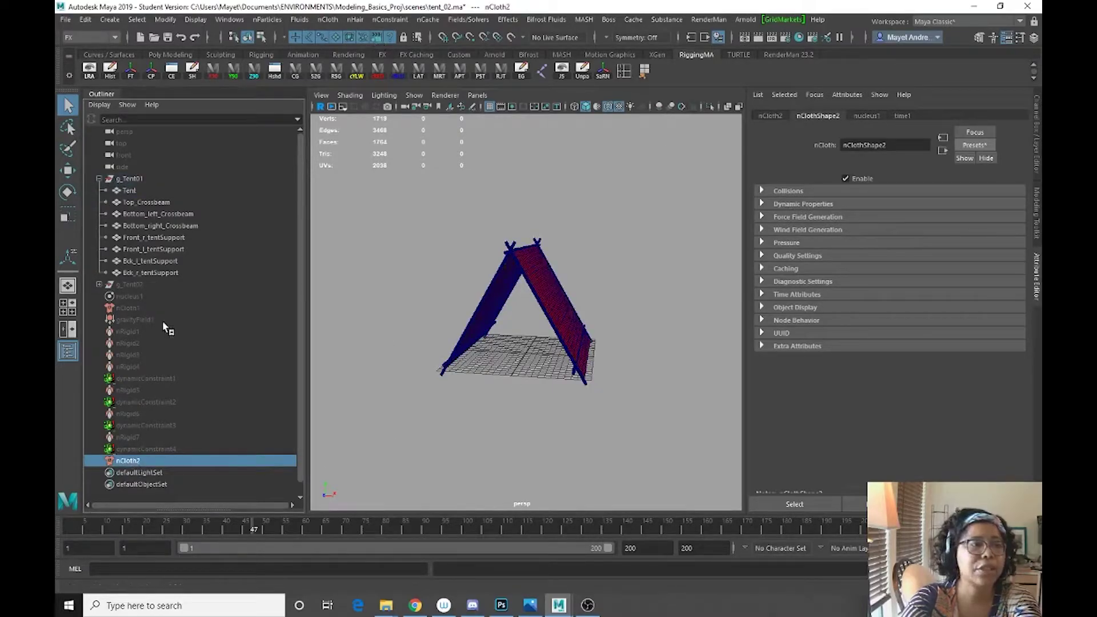
pyautogui.click(131, 296)
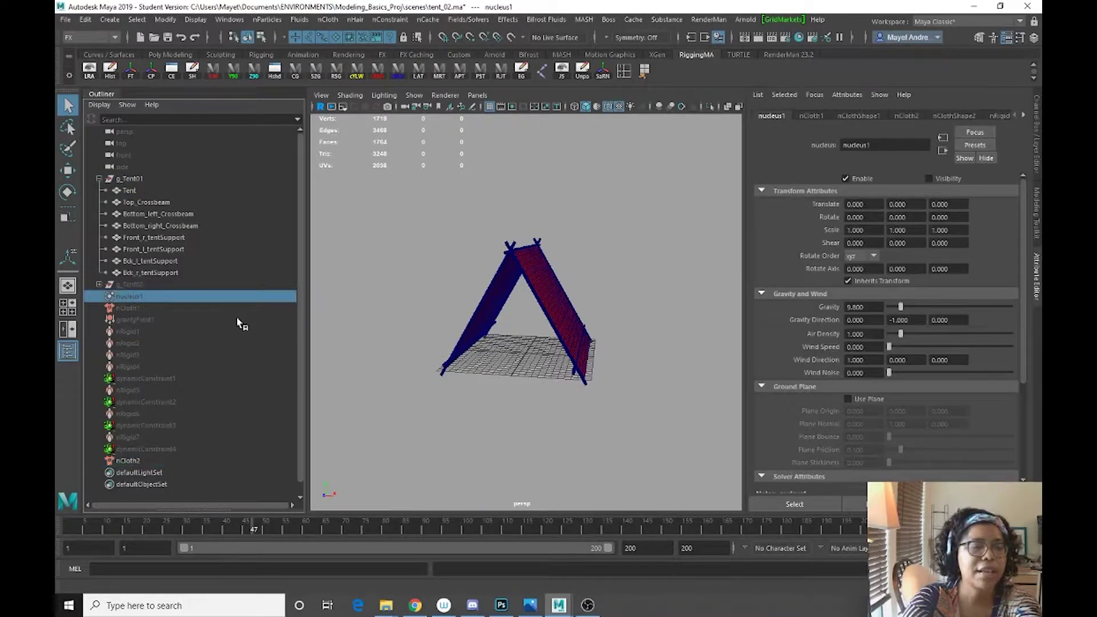
pyautogui.press('h')
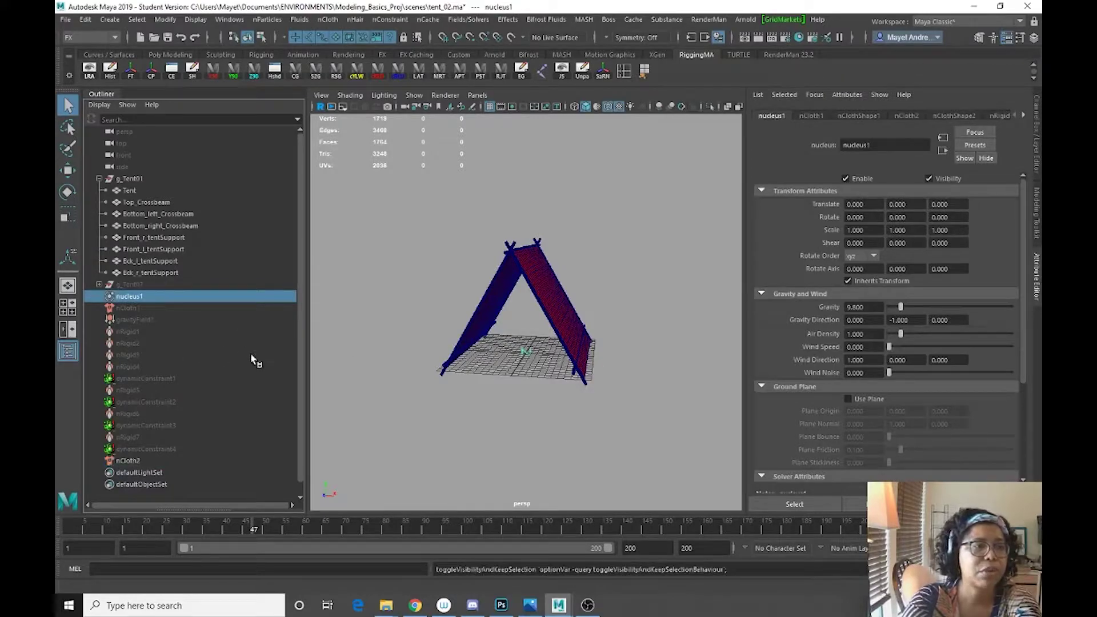
# Add a gravity field to nCloth2.
pyautogui.click(129, 461)
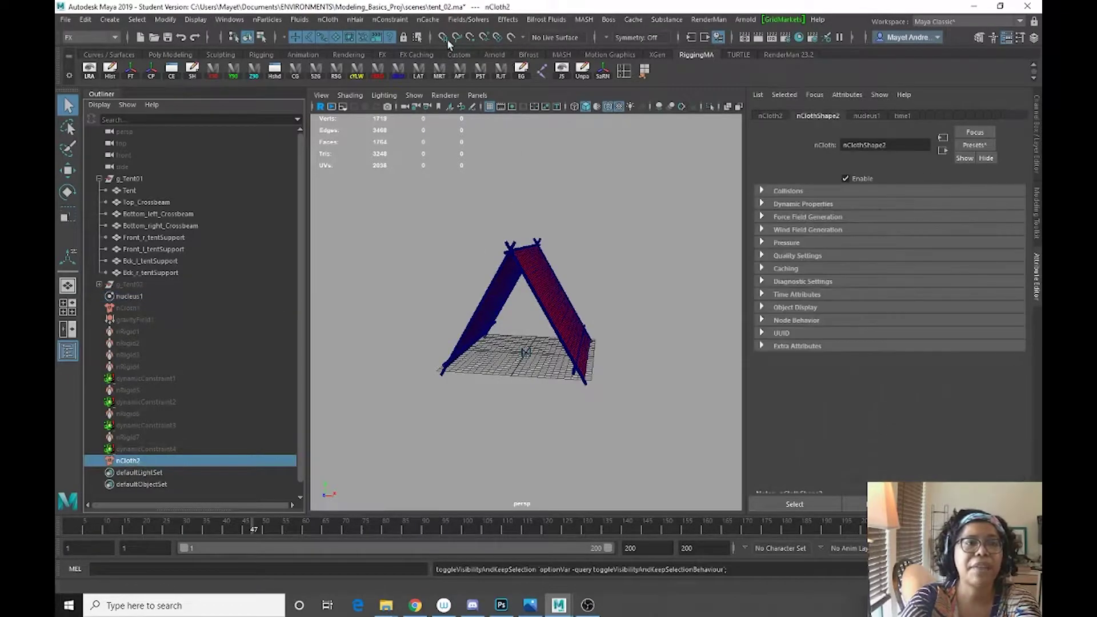
pyautogui.click(470, 20)
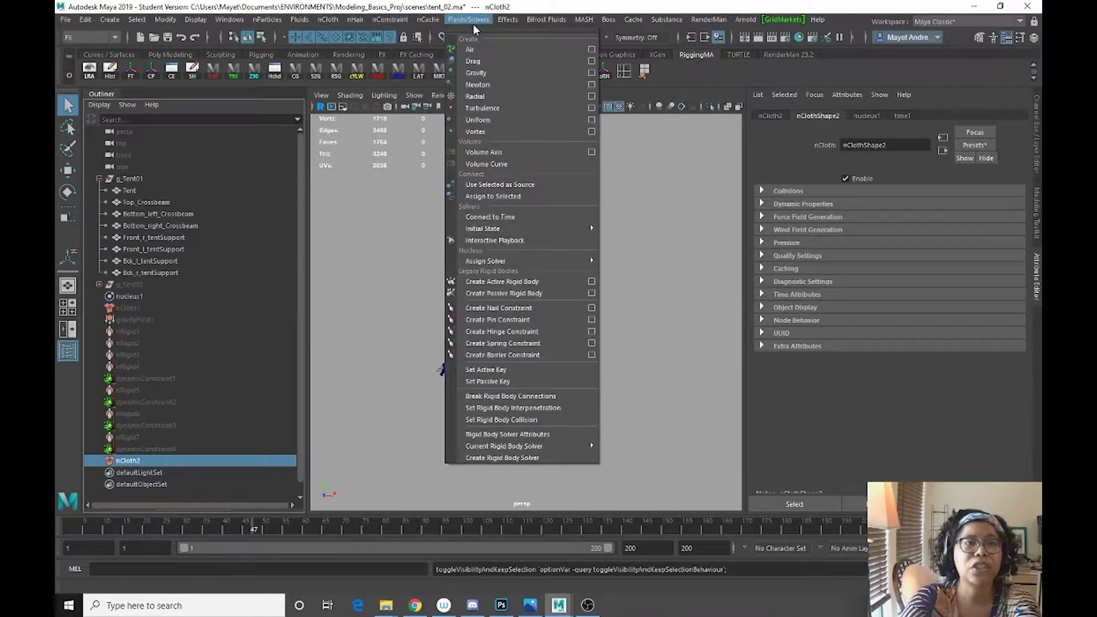
pyautogui.click(476, 72)
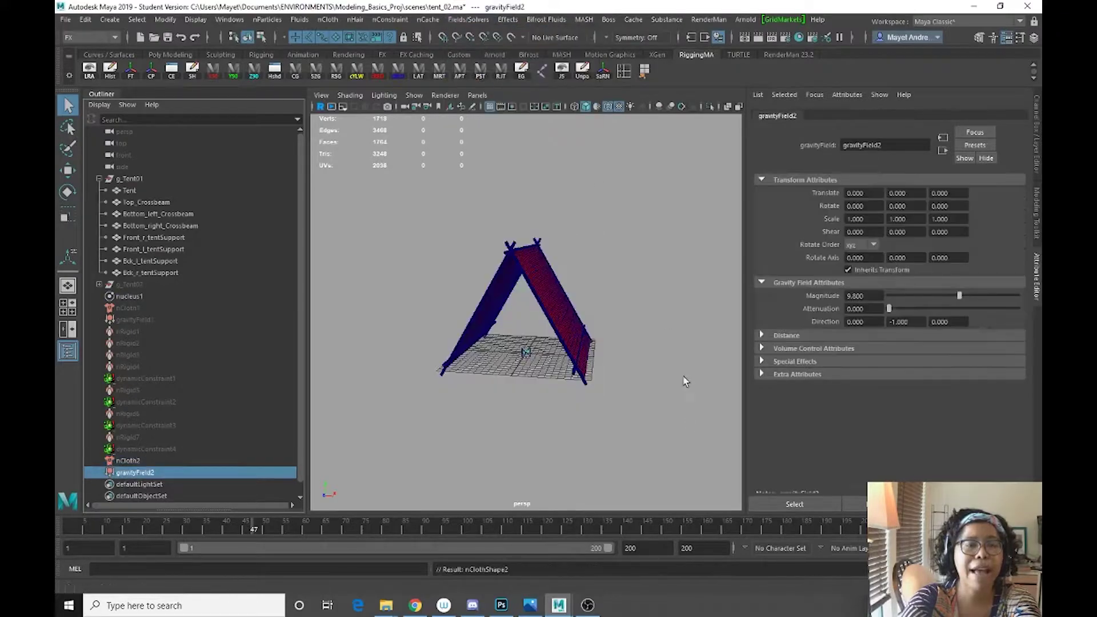
# Play the simulation from frame 1 to check the tent's reaction to the gravity field, and return to frame 1.
pyautogui.keyDown('alt'); pyautogui.moveTo(463, 361); pyautogui.dragTo(478, 314); pyautogui.keyUp('alt')
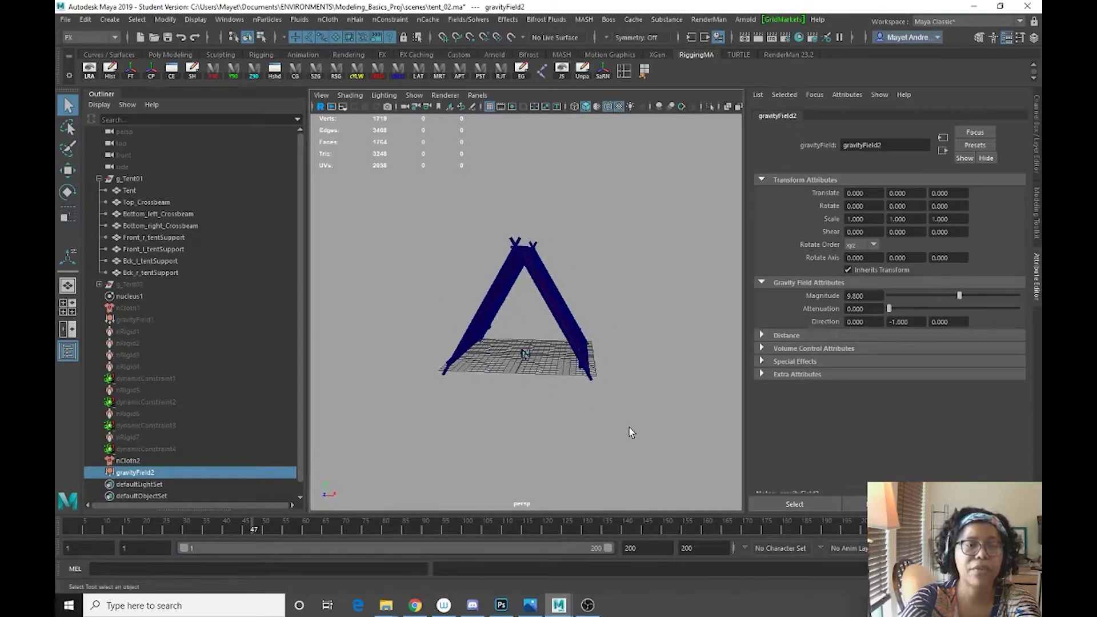
pyautogui.click(70, 529)
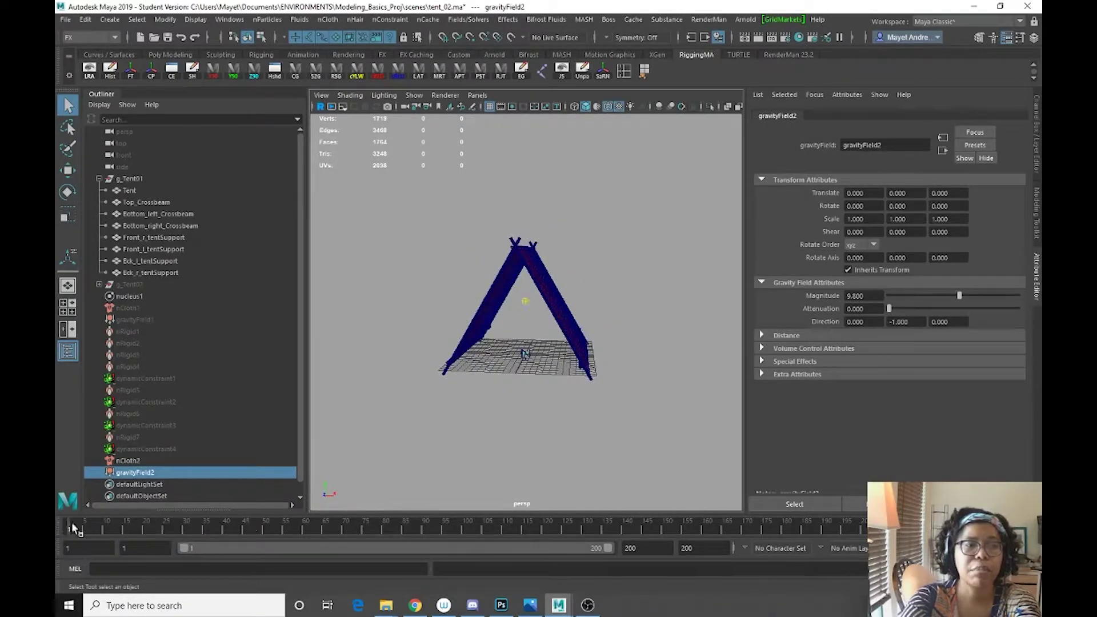
pyautogui.click(937, 529)
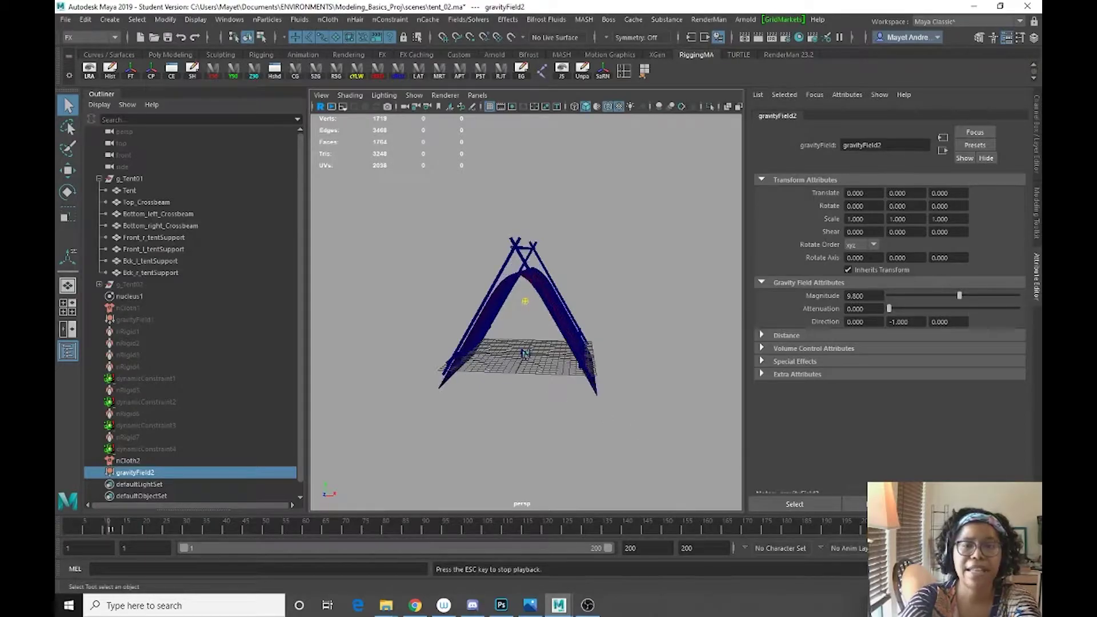
pyautogui.press('Escape')
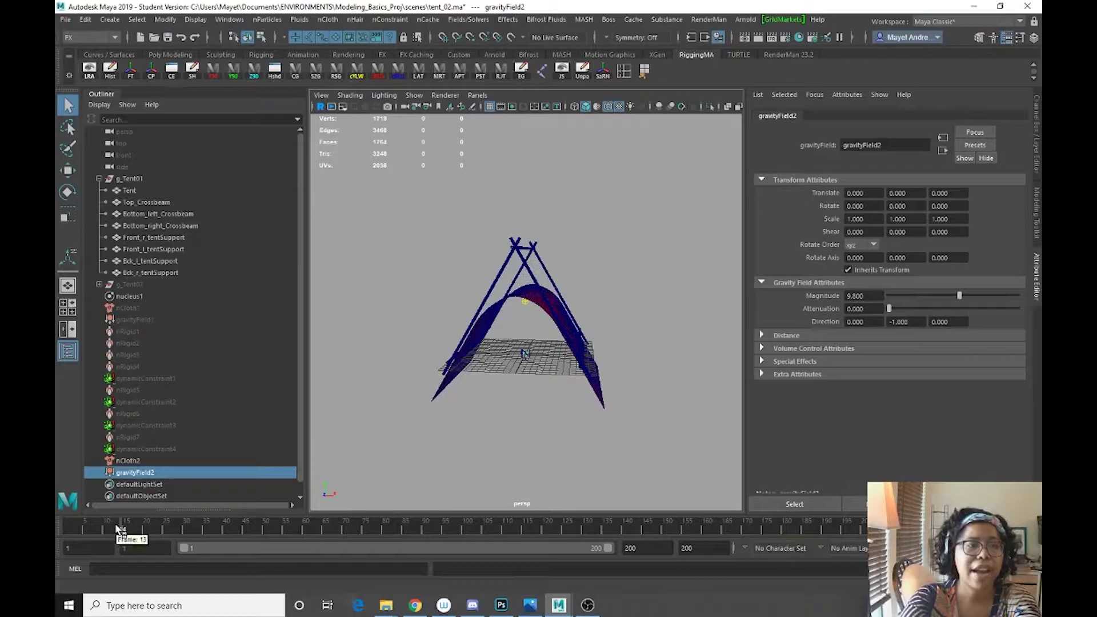
pyautogui.click(59, 531)
# Make Top_Crossbeam, Bottom_left_Crossbeam and Bottom_right_Crossbeam passive colliders and save the scene.
pyautogui.keyDown('alt'); pyautogui.moveTo(380, 391); pyautogui.dragTo(437, 329); pyautogui.keyUp('alt')
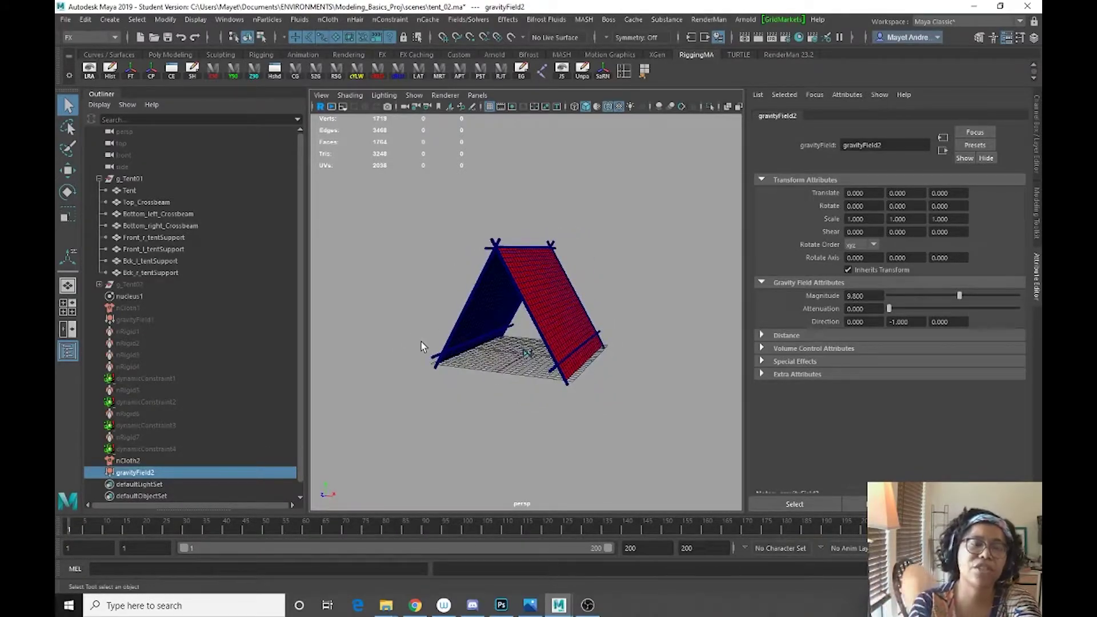
pyautogui.scroll(5, 576, 303)
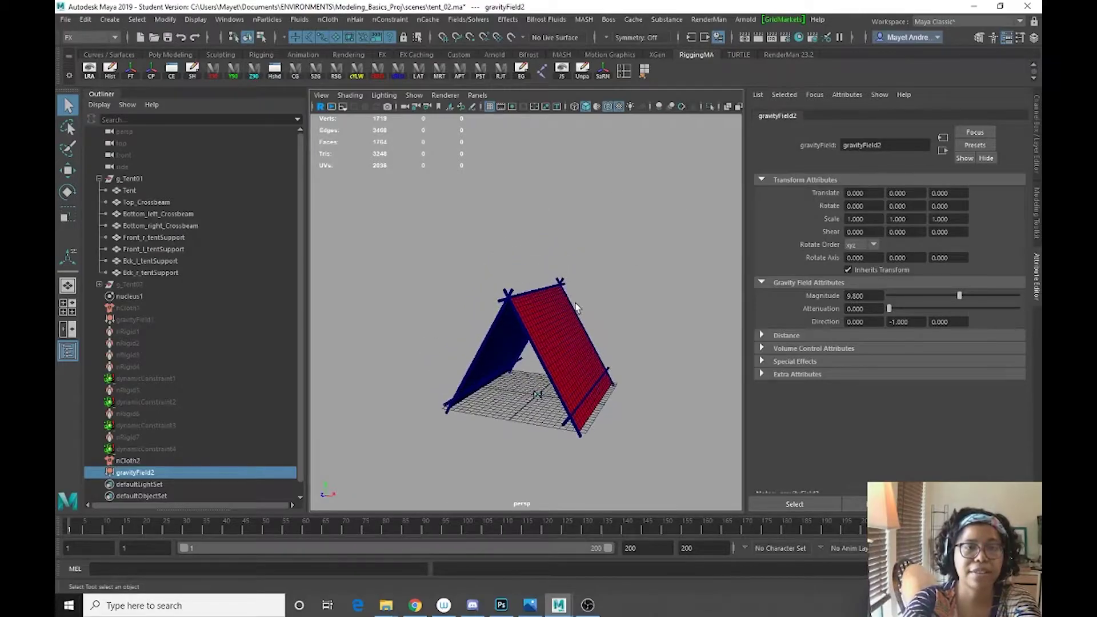
pyautogui.keyDown('alt'); pyautogui.moveTo(576, 303); pyautogui.dragTo(642, 299); pyautogui.keyUp('alt')
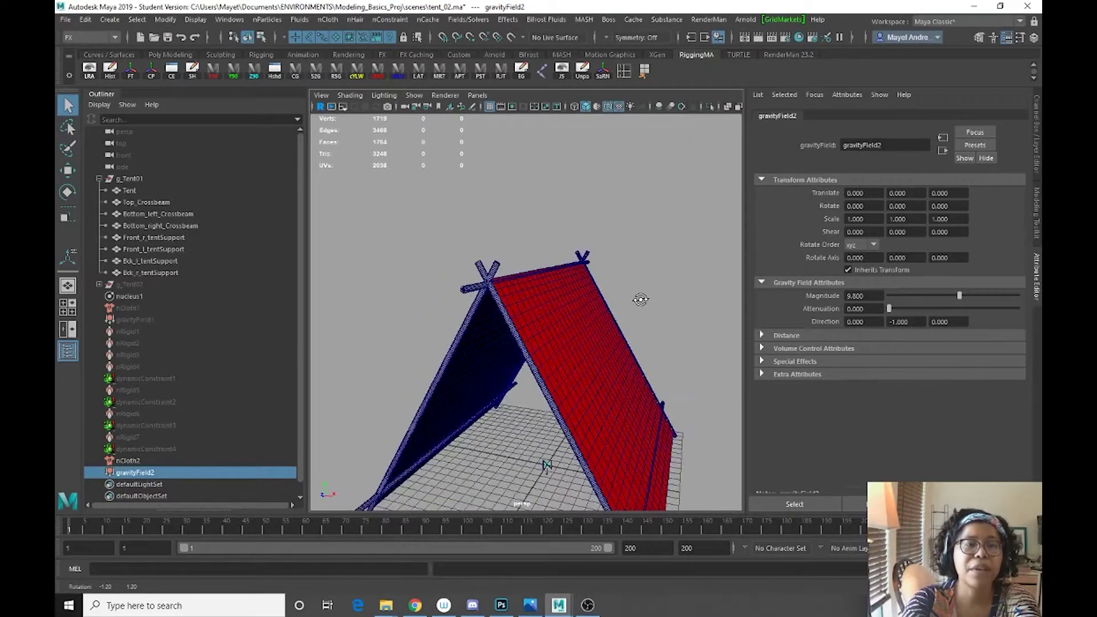
pyautogui.scroll(-3, 607, 262)
pyautogui.click(459, 154)
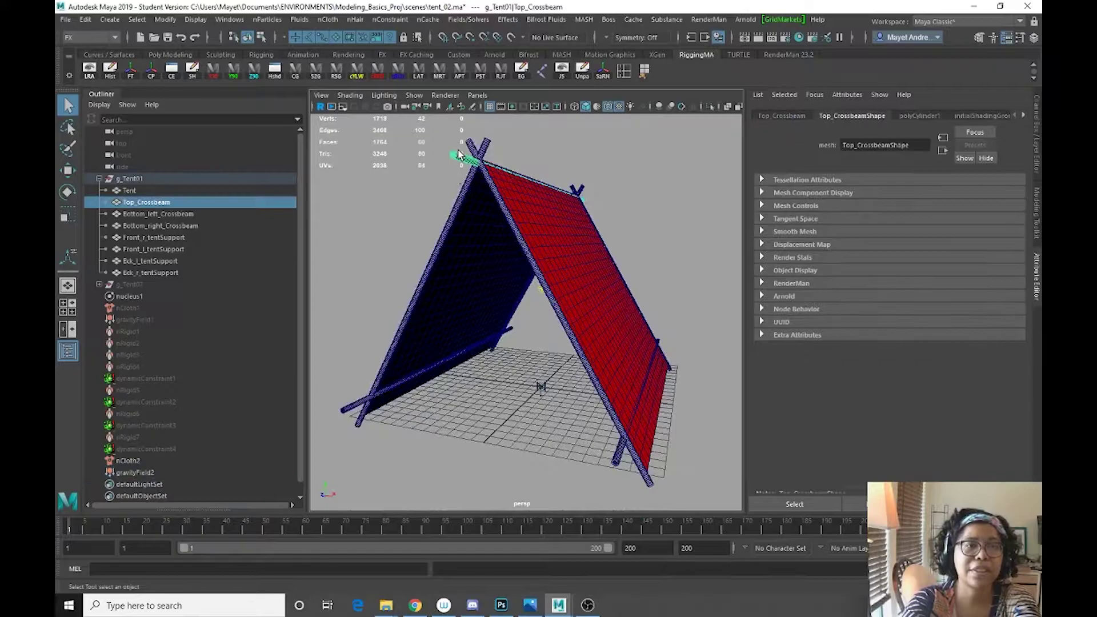
pyautogui.keyDown('shift'); pyautogui.click(350, 416); pyautogui.keyUp('shift')
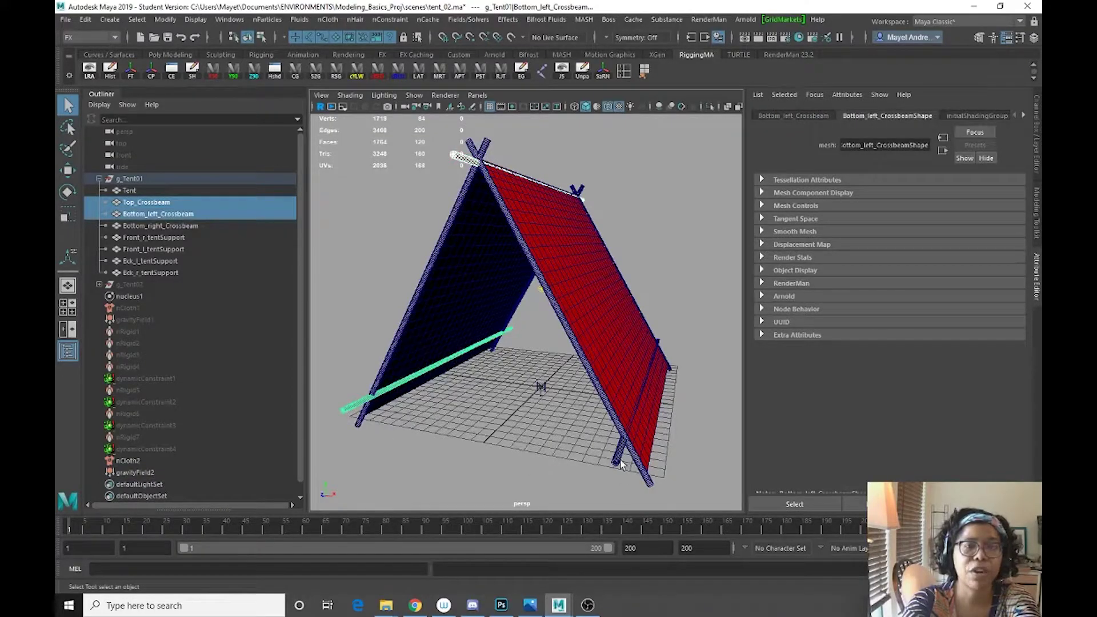
pyautogui.keyDown('shift'); pyautogui.click(618, 463); pyautogui.keyUp('shift')
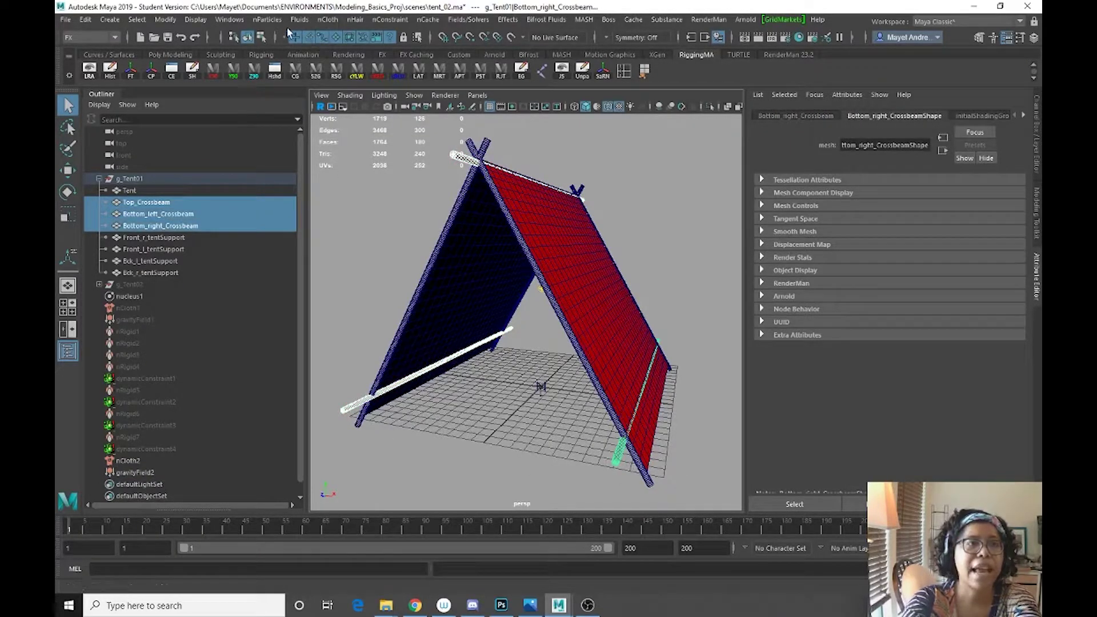
pyautogui.click(335, 21)
pyautogui.click(346, 50)
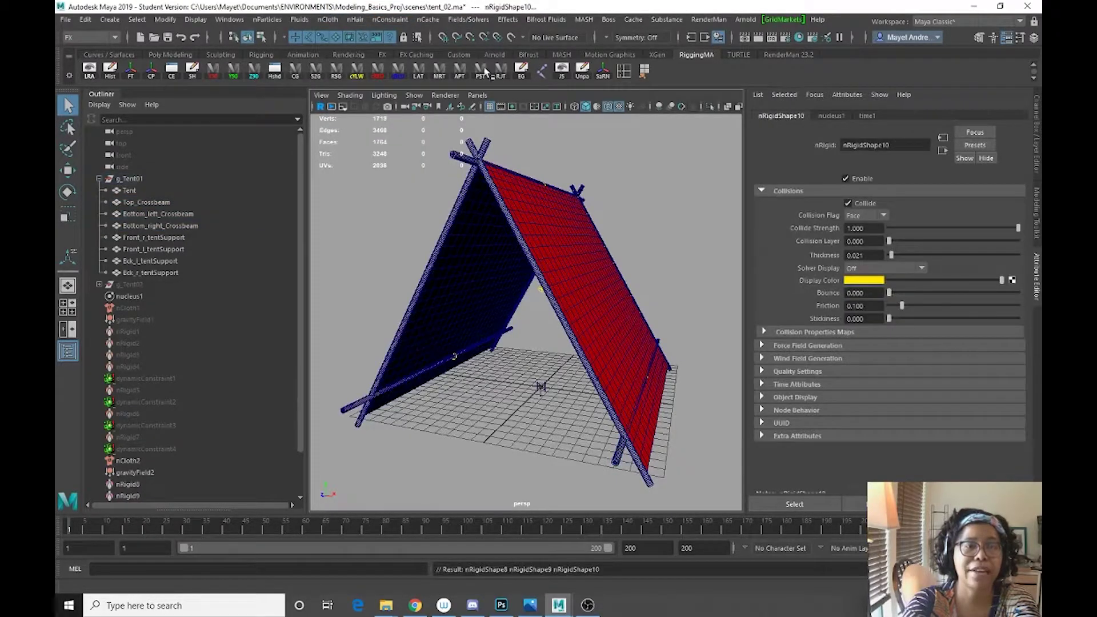
pyautogui.hotkey('ctrl', 's')
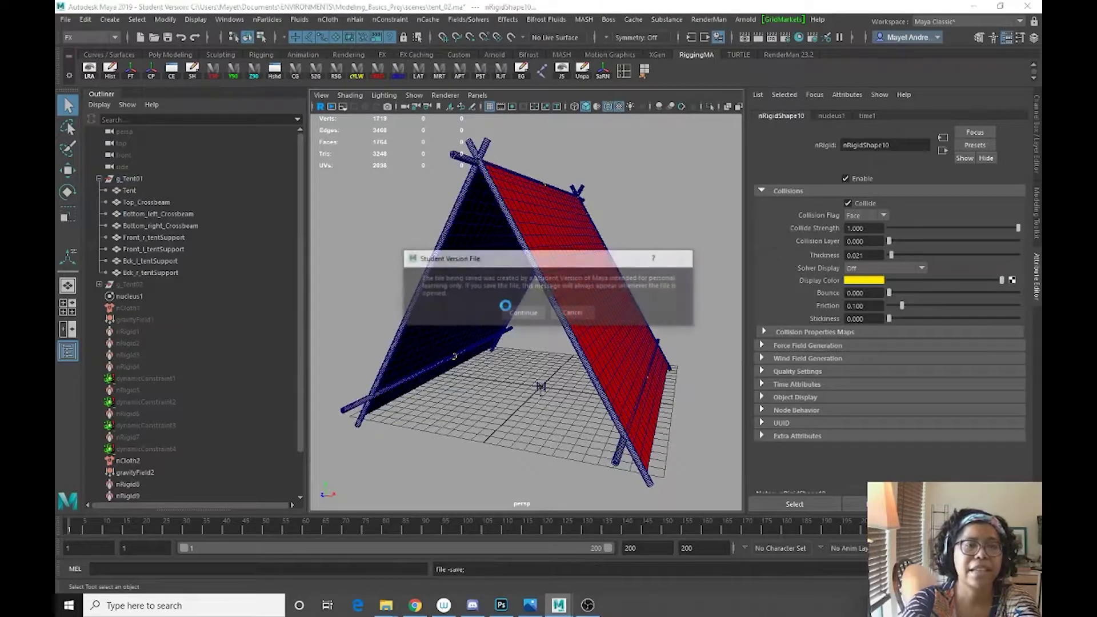
pyautogui.click(522, 313)
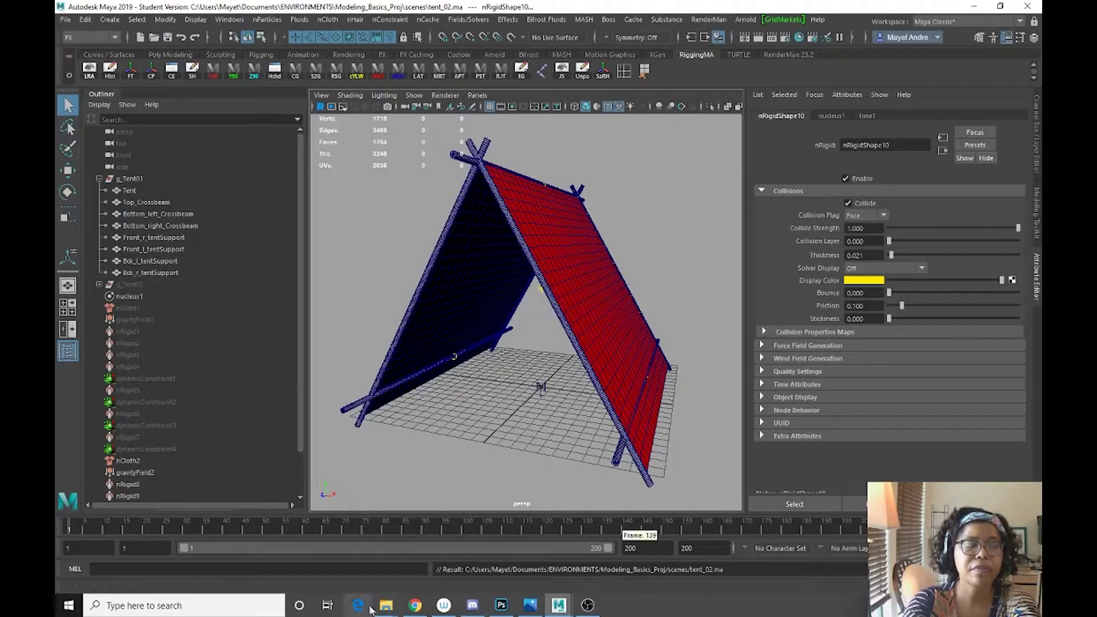
# Play the simulation with the crossbeam colliders, inspect the tent cloth from both sides, and return to frame 1.
pyautogui.keyDown('alt'); pyautogui.moveTo(465, 341); pyautogui.dragTo(480, 347); pyautogui.keyUp('alt')
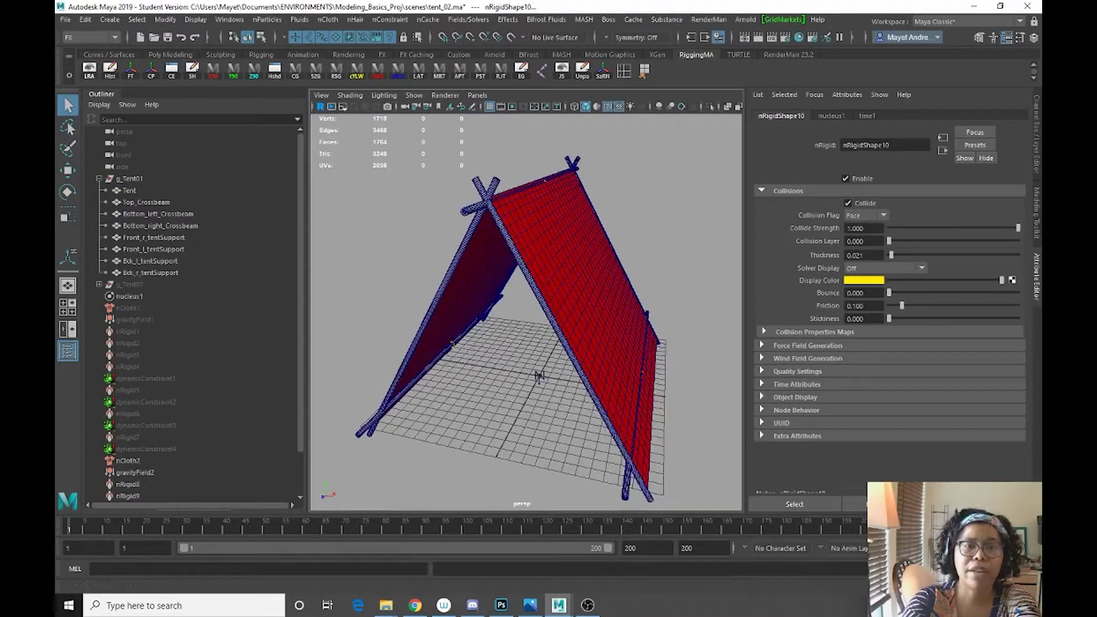
pyautogui.hotkey('alt', 'v')
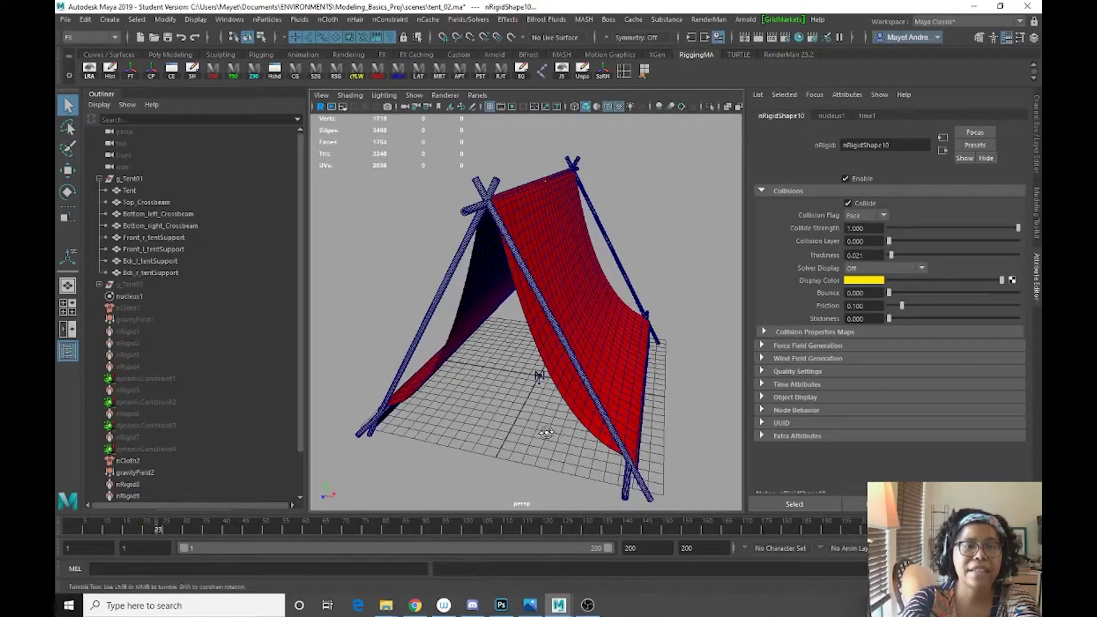
pyautogui.keyDown('alt'); pyautogui.moveTo(637, 440); pyautogui.dragTo(641, 444); pyautogui.keyUp('alt')
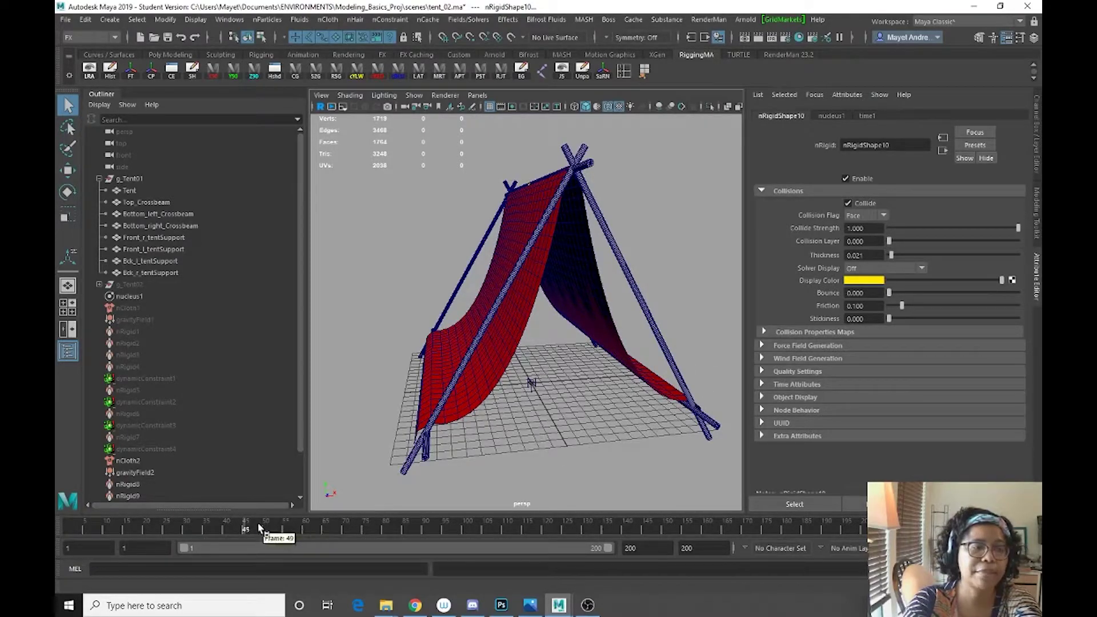
pyautogui.keyDown('alt'); pyautogui.moveTo(583, 410); pyautogui.dragTo(516, 419); pyautogui.keyUp('alt')
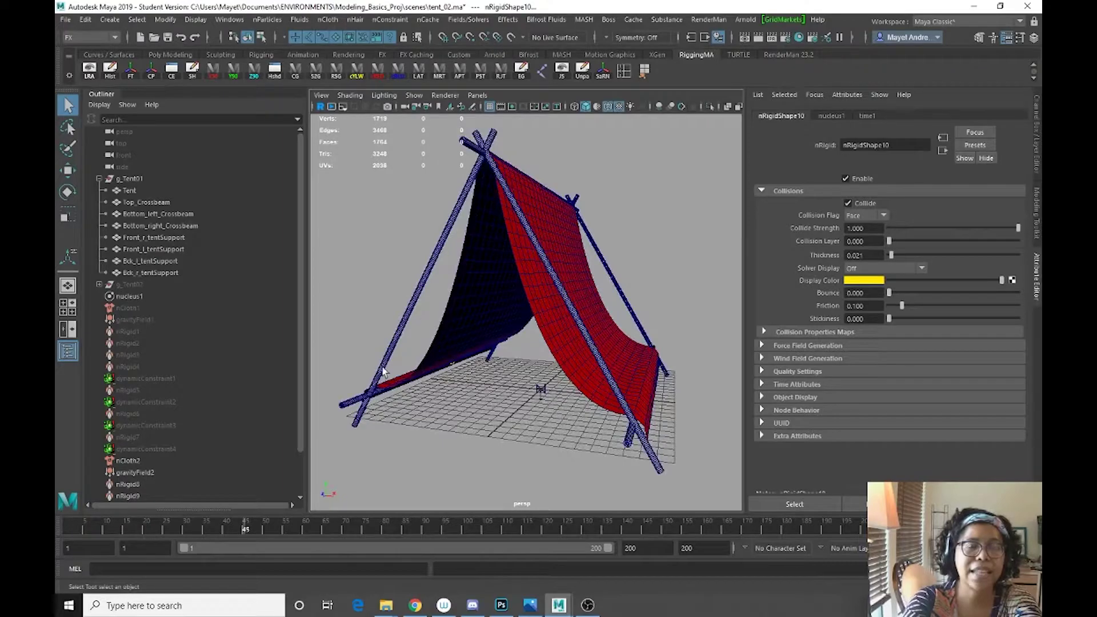
pyautogui.click(57, 532)
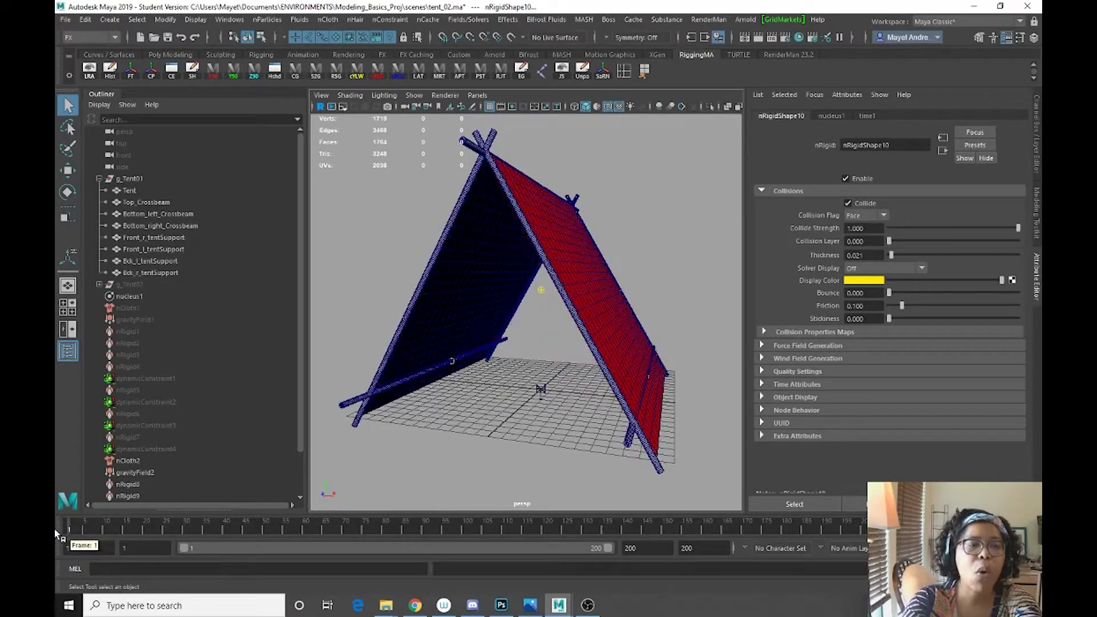
# Select the Tent mesh of g_Tent01 and show its channels in the Channel Box.
pyautogui.keyDown('alt'); pyautogui.moveTo(478, 316); pyautogui.dragTo(411, 329); pyautogui.keyUp('alt')
pyautogui.keyDown('alt'); pyautogui.moveTo(410, 329); pyautogui.dragTo(590, 316, button='middle'); pyautogui.keyUp('alt')
pyautogui.moveTo(510, 317)
pyautogui.keyDown('alt'); pyautogui.mouseDown()
pyautogui.moveTo(543, 348)
pyautogui.moveTo(507, 318)
pyautogui.mouseUp(); pyautogui.keyUp('alt')
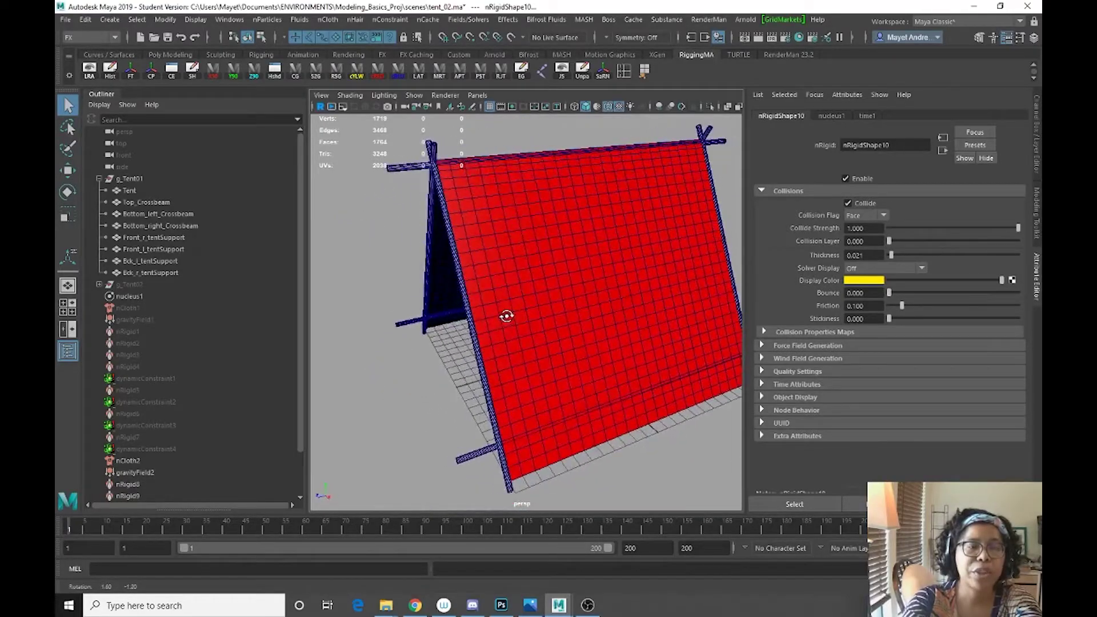
pyautogui.click(491, 346)
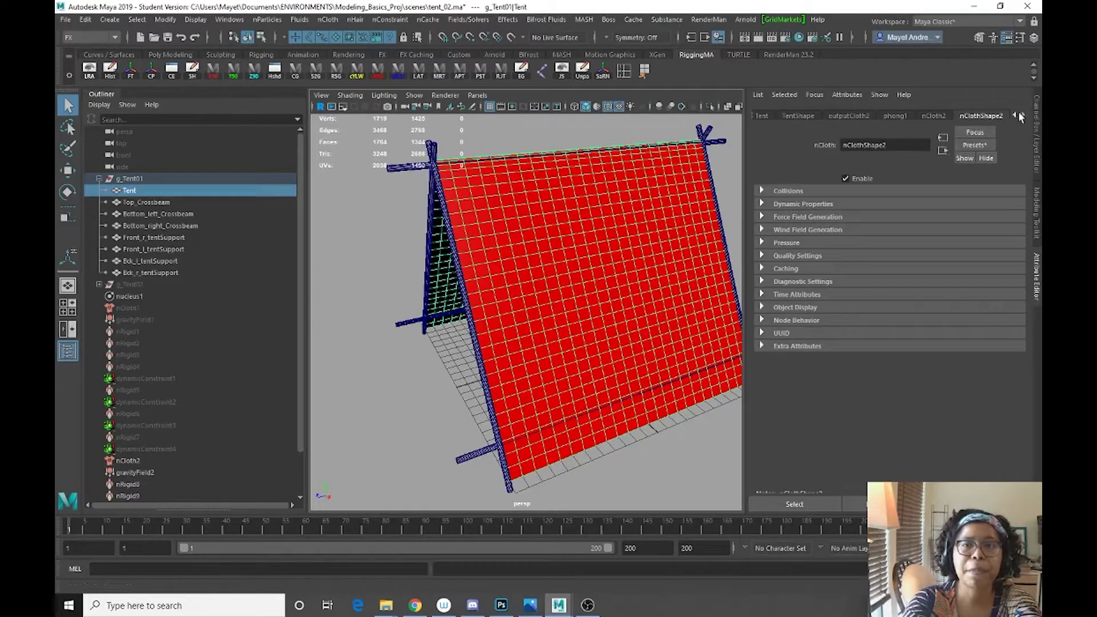
pyautogui.click(1036, 114)
pyautogui.scroll(-3, 686, 309)
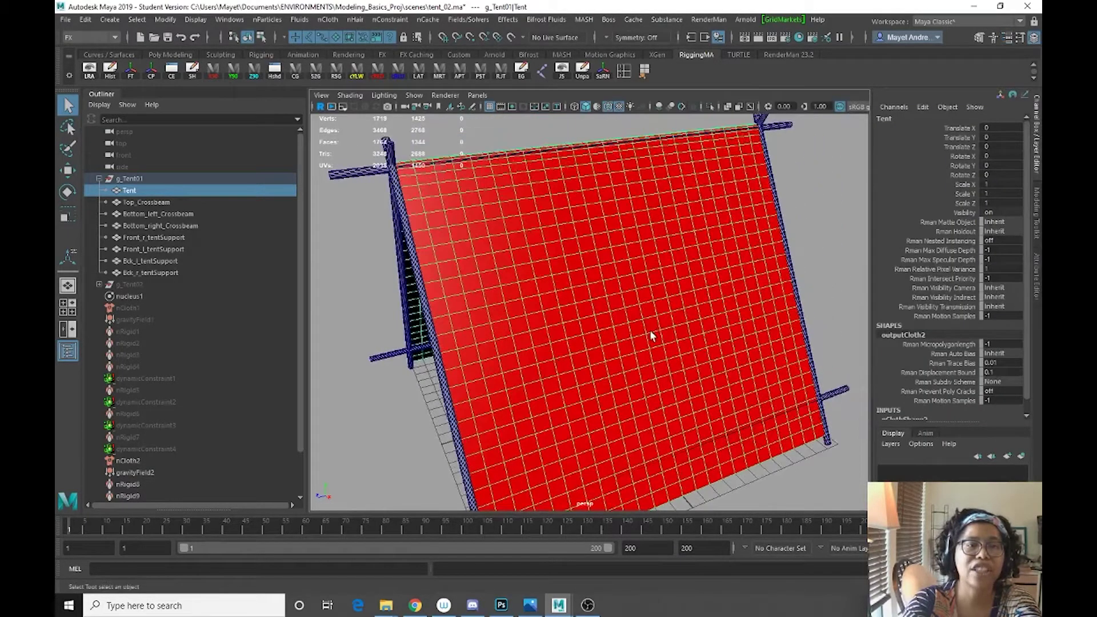
pyautogui.scroll(2, 629, 321)
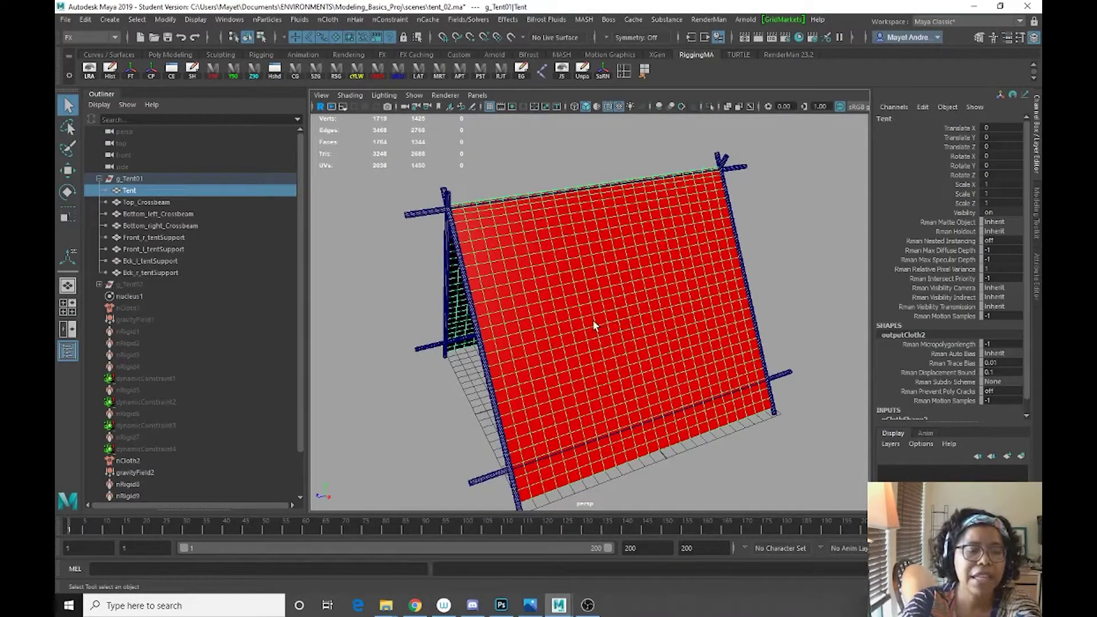
# In wireframe view, select the tent vertices along Front_r_tentSupport and attach them to that support with a Point to Surface nConstraint.
pyautogui.press('4')
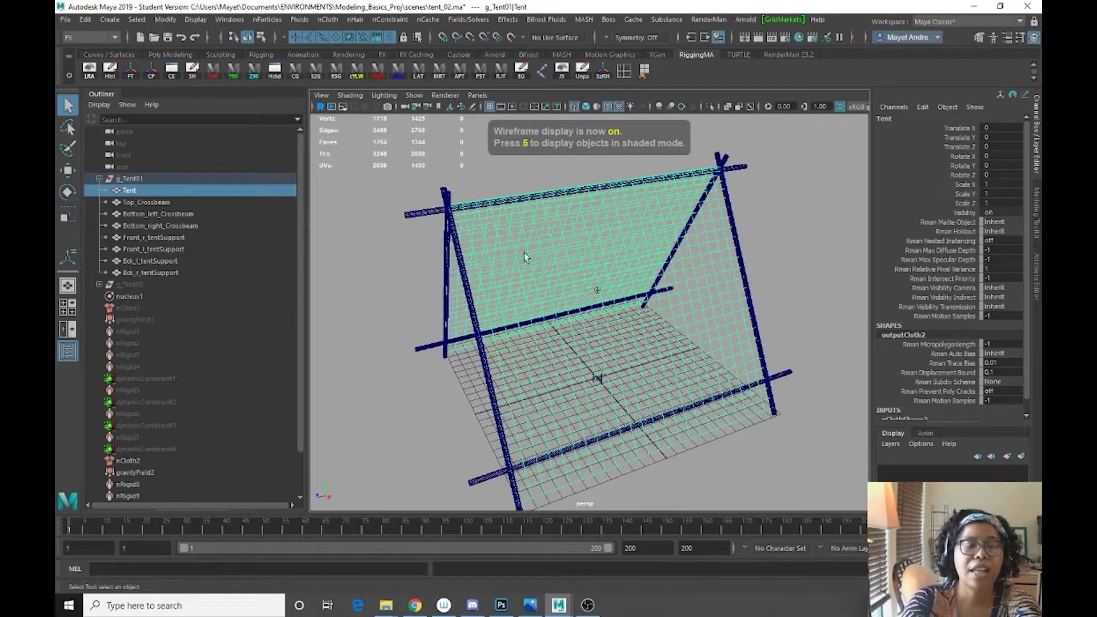
pyautogui.keyDown('alt'); pyautogui.moveTo(485, 345); pyautogui.dragTo(426, 260); pyautogui.keyUp('alt')
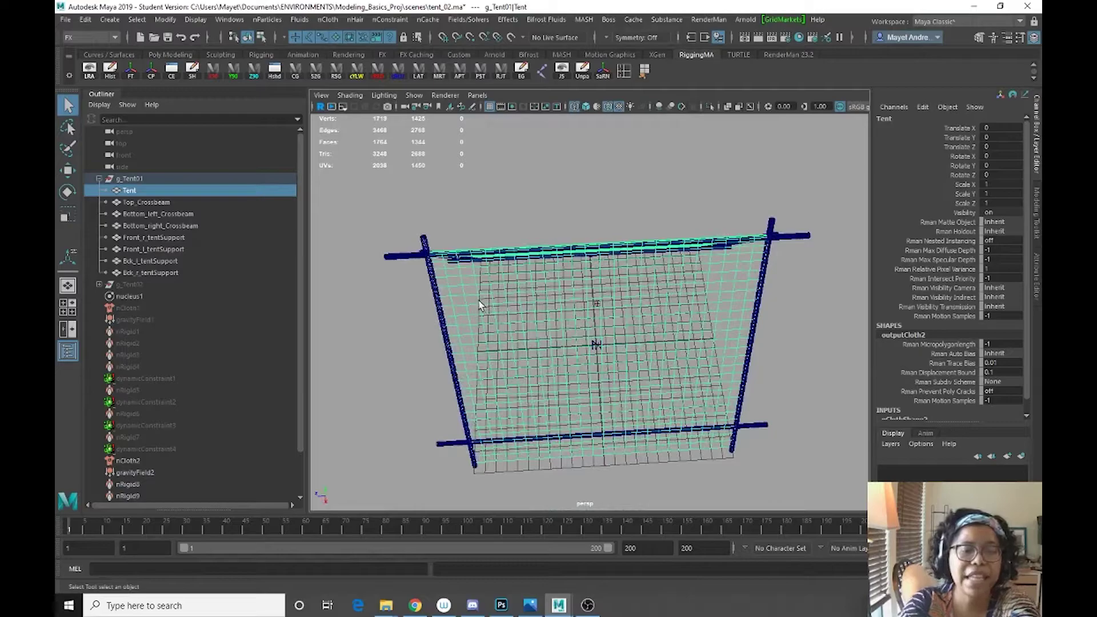
pyautogui.press('F8')
pyautogui.keyDown('alt'); pyautogui.moveTo(576, 338); pyautogui.dragTo(521, 323); pyautogui.keyUp('alt')
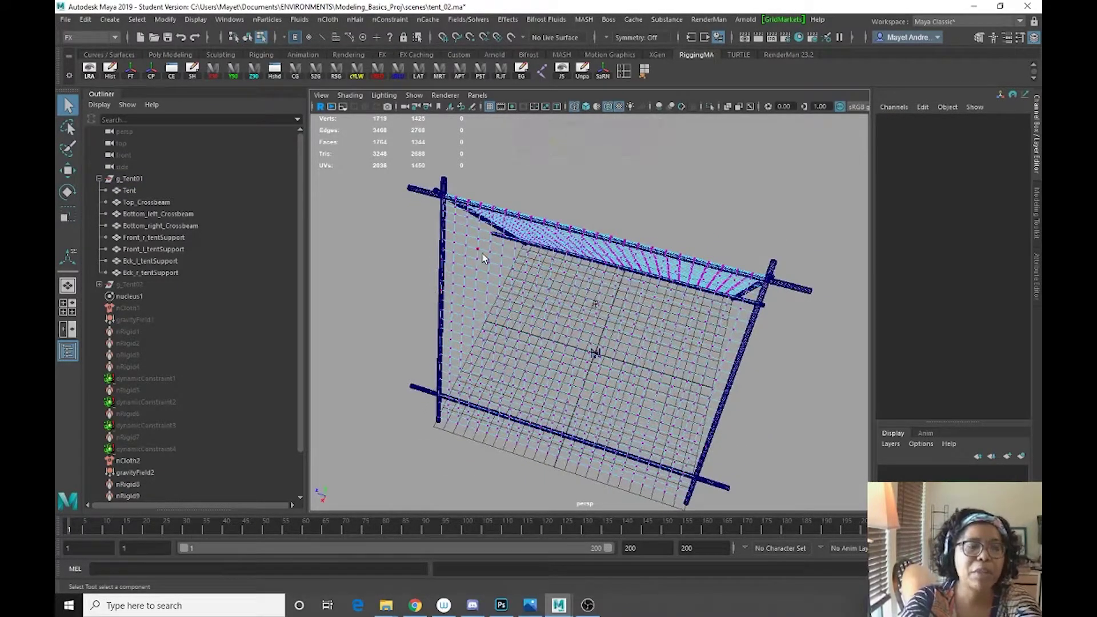
pyautogui.moveTo(444, 199)
pyautogui.mouseDown()
pyautogui.moveTo(435, 364)
pyautogui.moveTo(447, 429)
pyautogui.mouseUp()
pyautogui.keyDown('alt'); pyautogui.moveTo(410, 366); pyautogui.dragTo(488, 327); pyautogui.keyUp('alt')
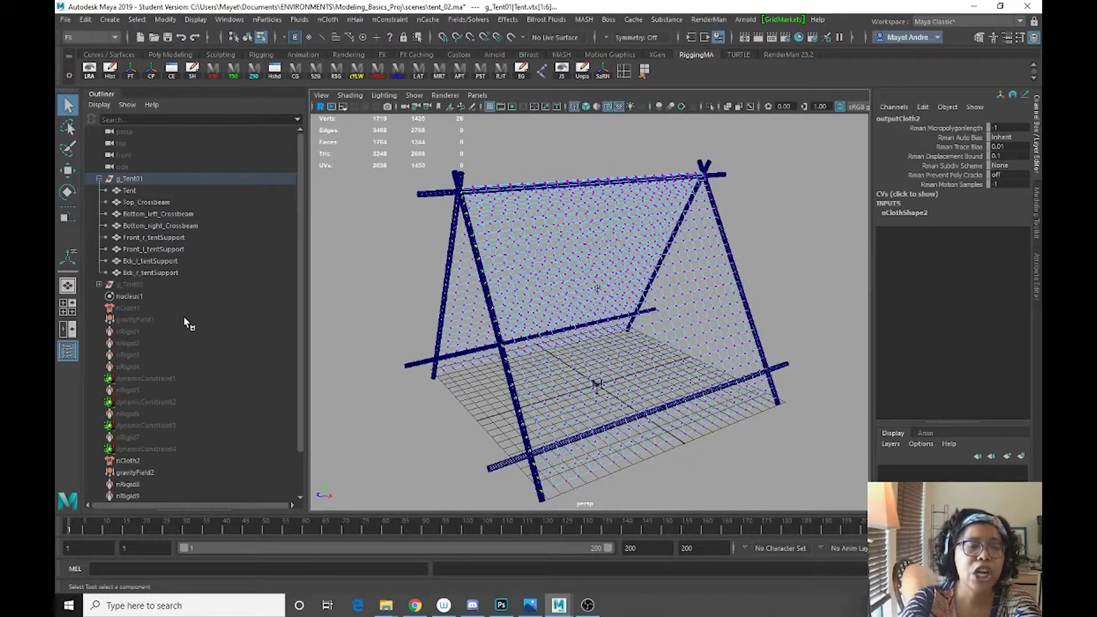
pyautogui.click(158, 226)
pyautogui.hotkey('ctrl', 'z')
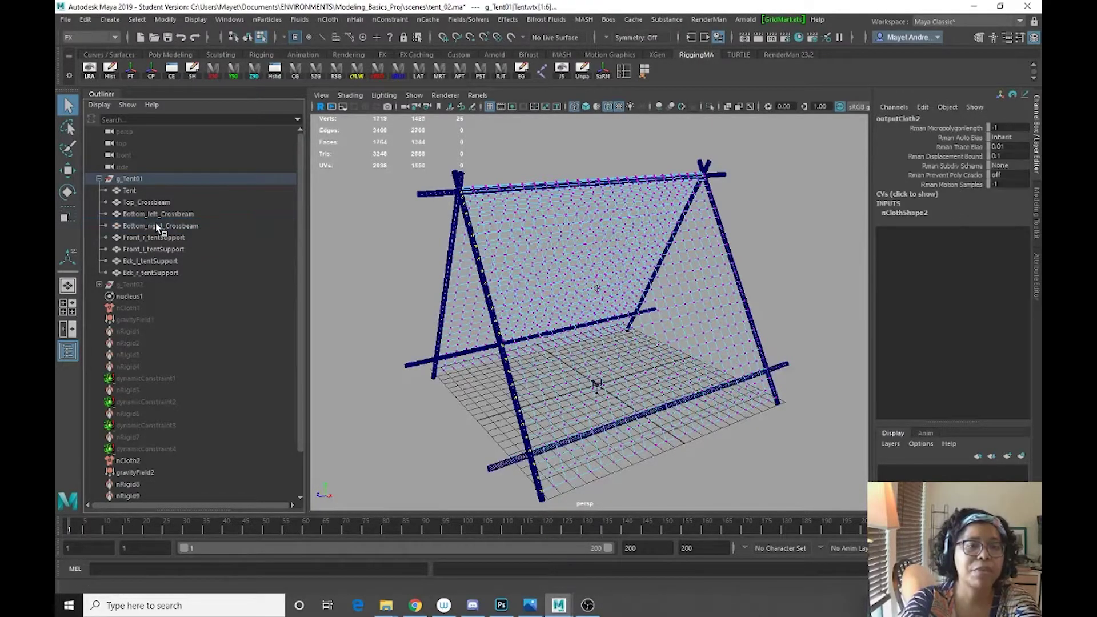
pyautogui.click(167, 237)
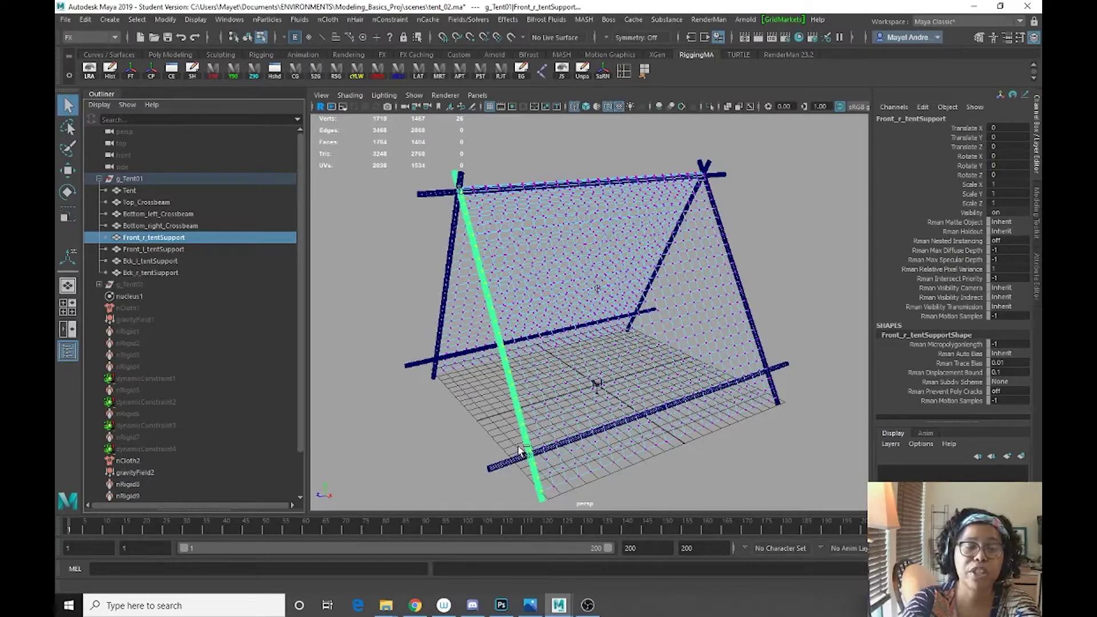
pyautogui.click(391, 20)
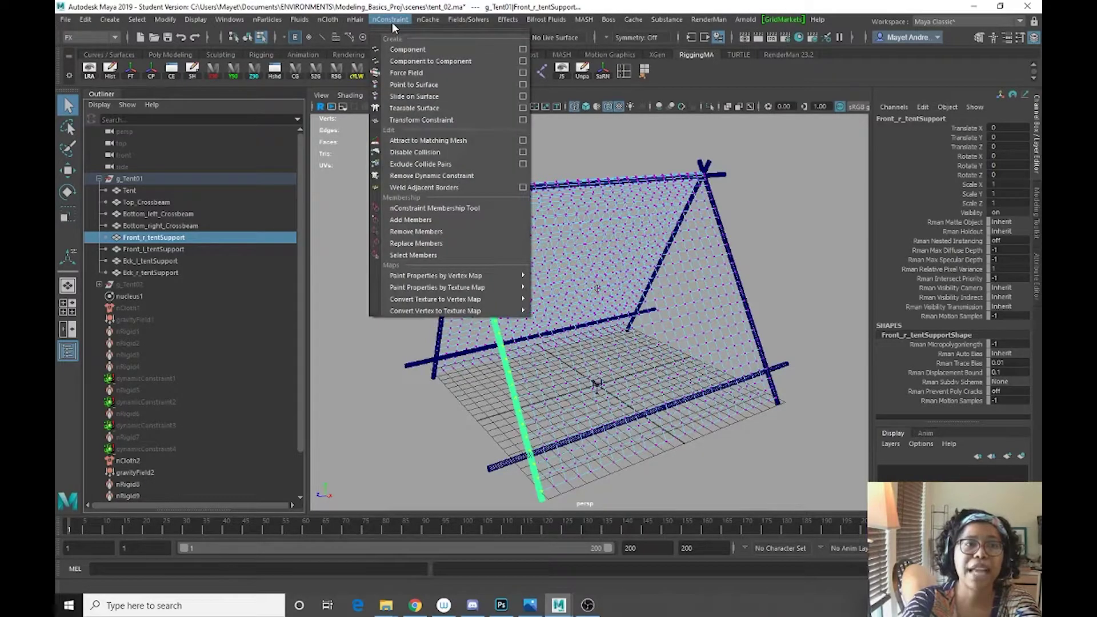
pyautogui.click(412, 85)
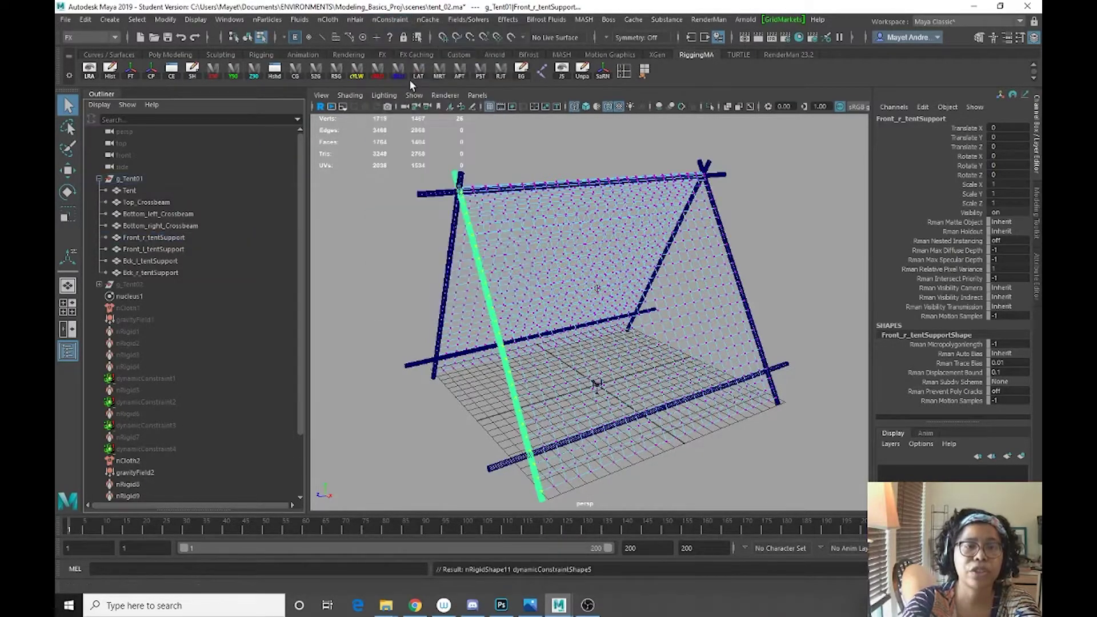
# Select the tent vertices along the front left edge and attach them to Front_l_tentSupport with a Point to Surface nConstraint.
pyautogui.keyDown('alt'); pyautogui.moveTo(619, 208); pyautogui.dragTo(597, 320); pyautogui.keyUp('alt')
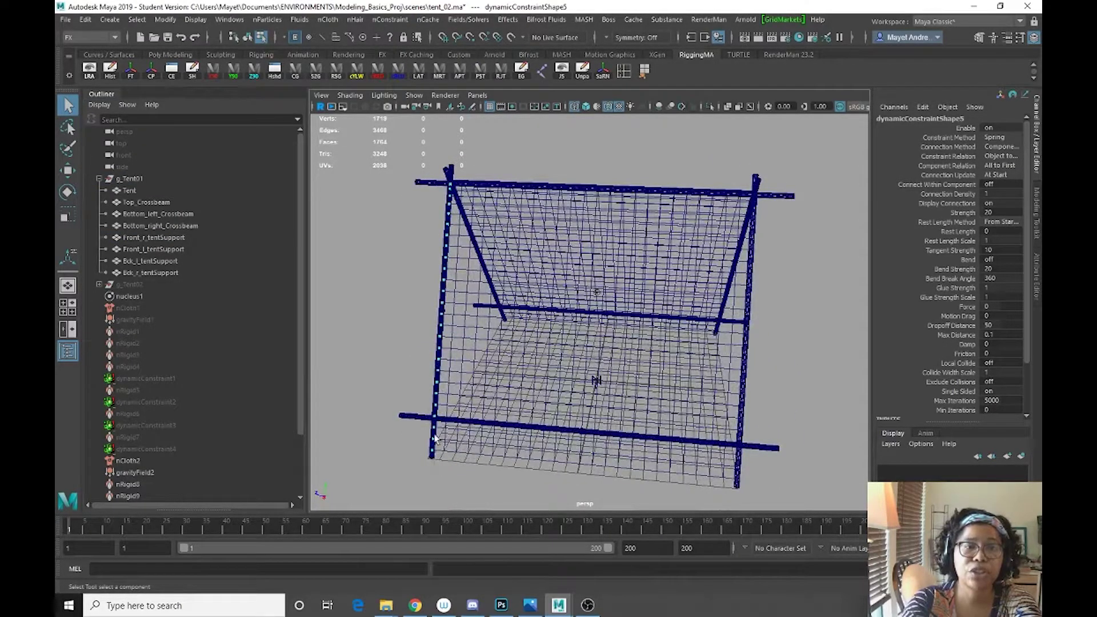
pyautogui.keyDown('alt'); pyautogui.moveTo(434, 438); pyautogui.dragTo(686, 308); pyautogui.keyUp('alt')
pyautogui.click(629, 370)
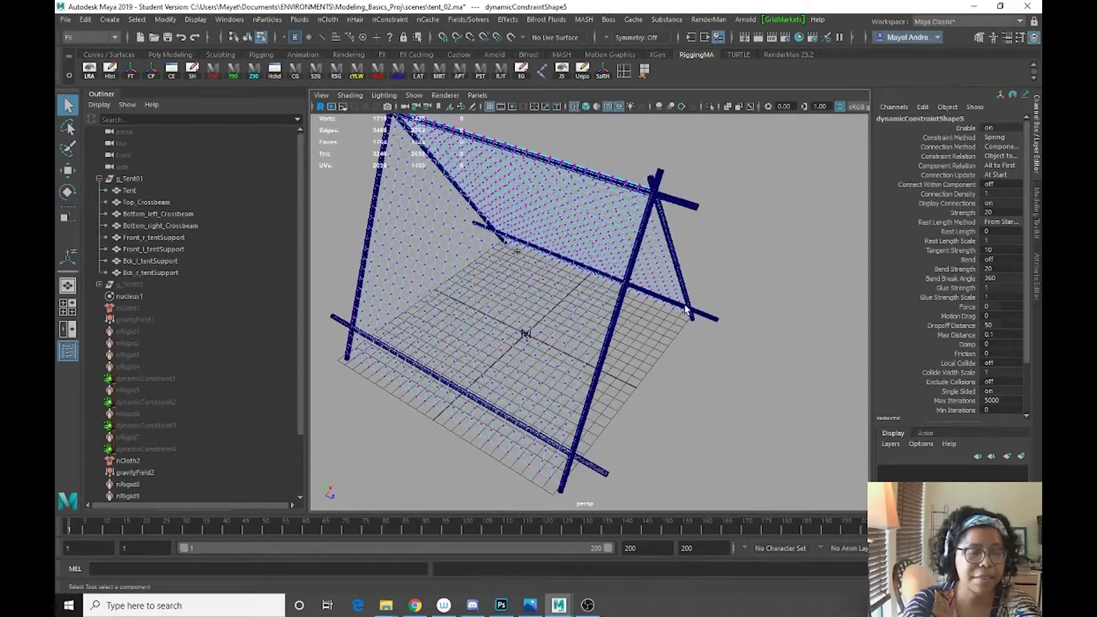
pyautogui.keyDown('alt'); pyautogui.moveTo(648, 242); pyautogui.dragTo(715, 243); pyautogui.keyUp('alt')
pyautogui.moveTo(694, 151)
pyautogui.mouseDown()
pyautogui.moveTo(746, 430)
pyautogui.moveTo(740, 368)
pyautogui.moveTo(691, 342)
pyautogui.moveTo(717, 368)
pyautogui.moveTo(680, 366)
pyautogui.moveTo(713, 377)
pyautogui.mouseUp()
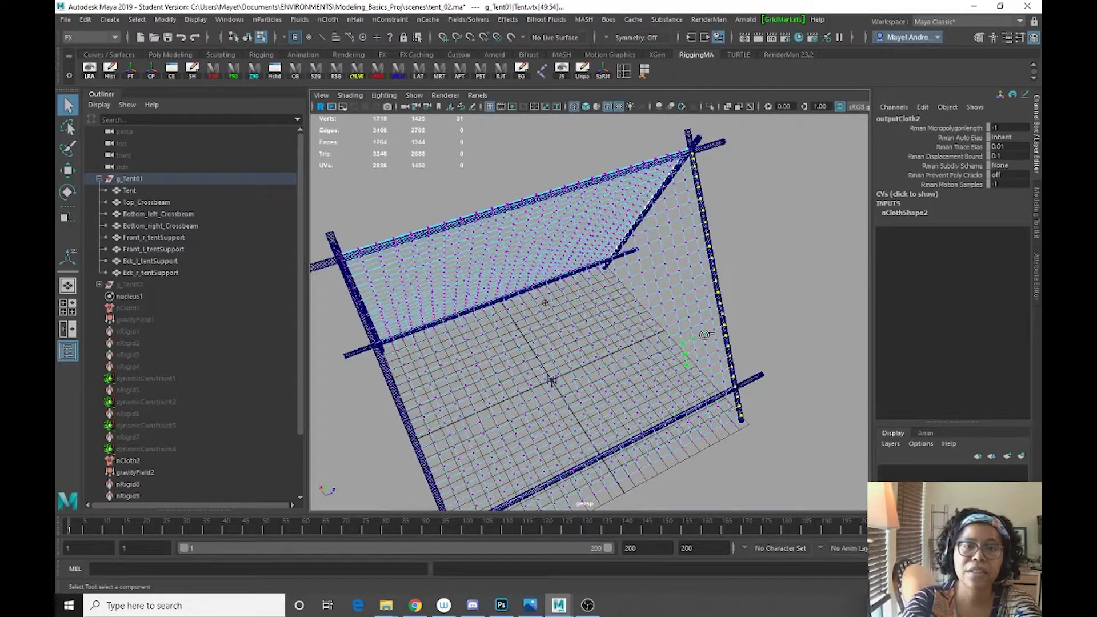
pyautogui.keyDown('alt'); pyautogui.moveTo(805, 320); pyautogui.dragTo(403, 298); pyautogui.keyUp('alt')
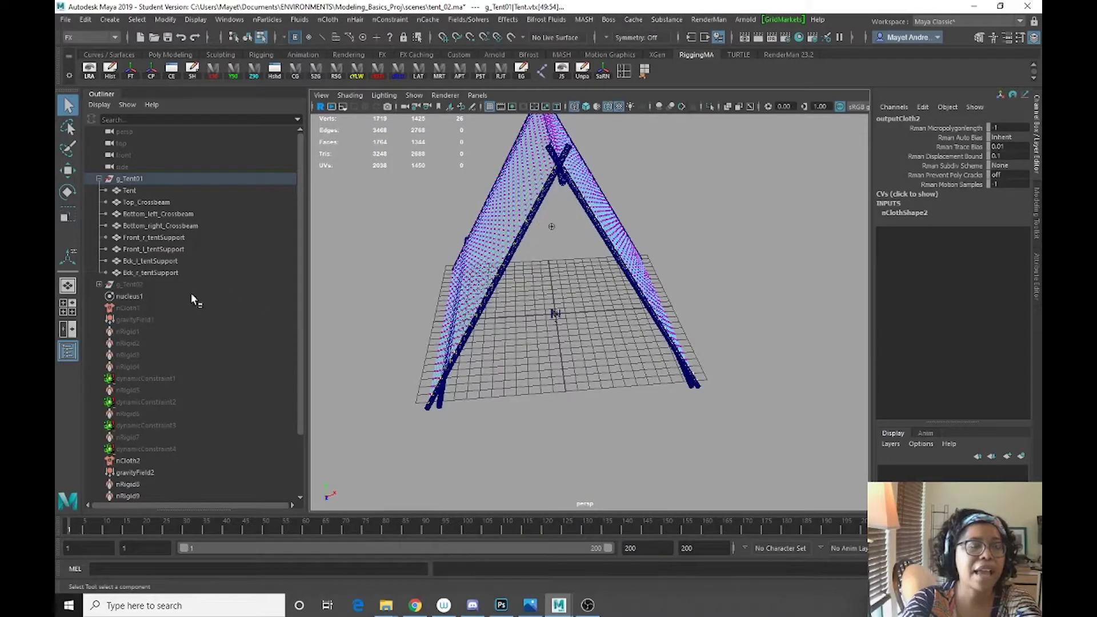
pyautogui.click(156, 249)
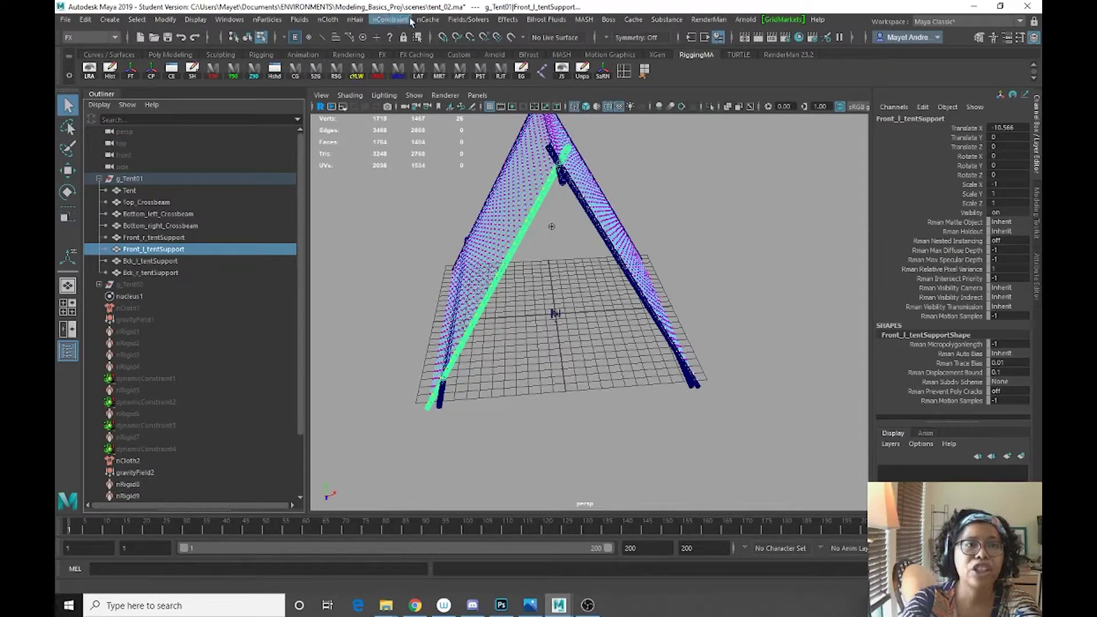
pyautogui.click(382, 20)
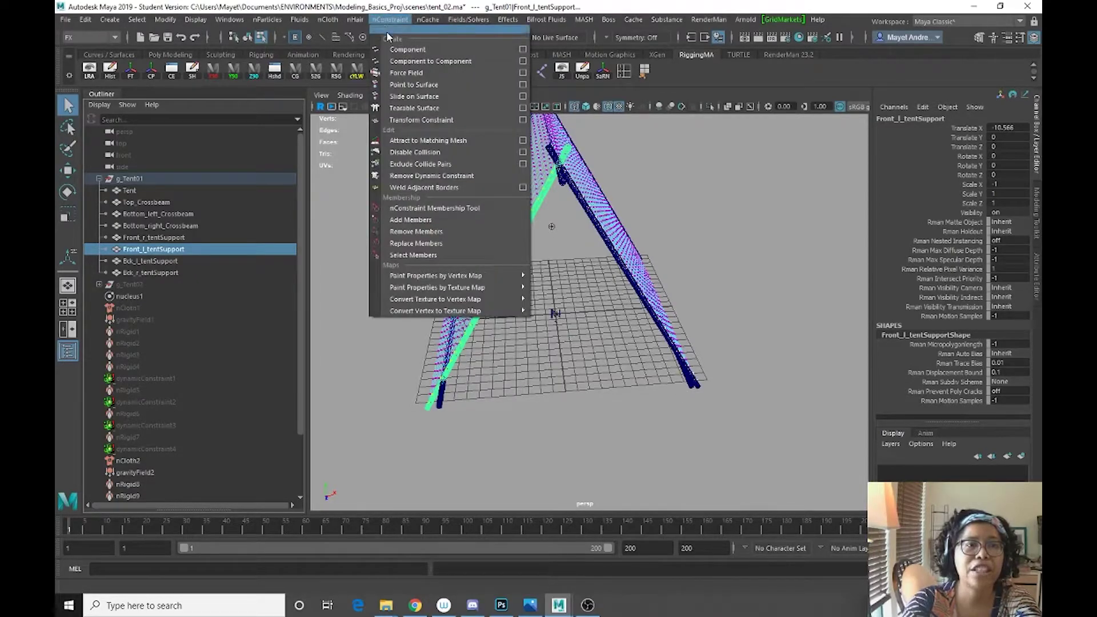
pyautogui.click(407, 85)
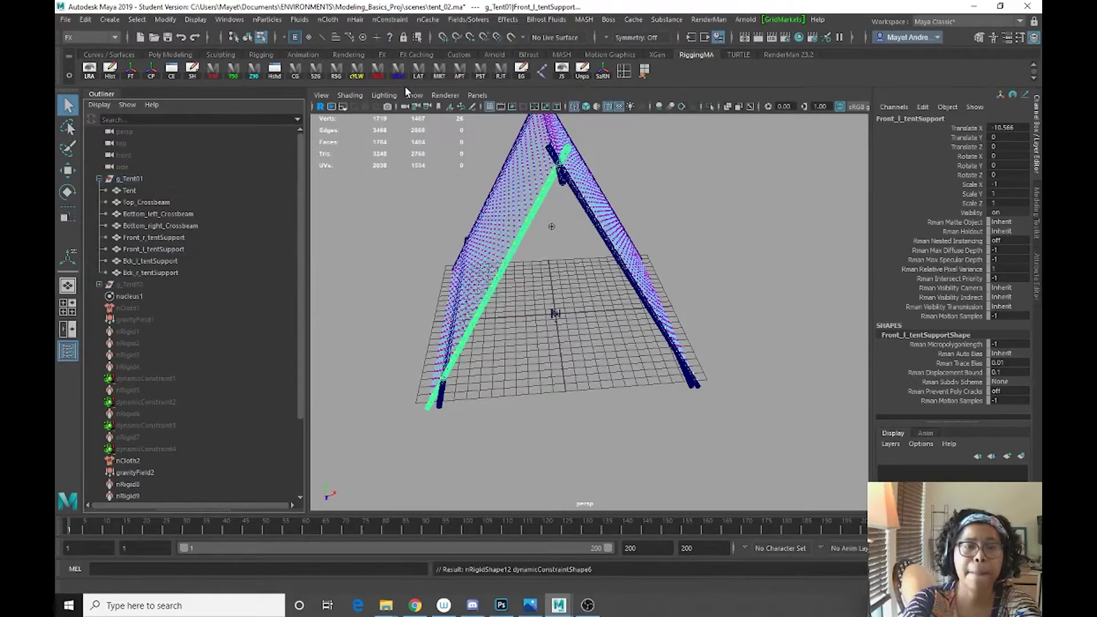
# Select only the tent vertices along the back right edge and constrain them to Bck_r_tentSupport using Point to Surface.
pyautogui.keyDown('alt'); pyautogui.moveTo(703, 308); pyautogui.dragTo(726, 340); pyautogui.keyUp('alt')
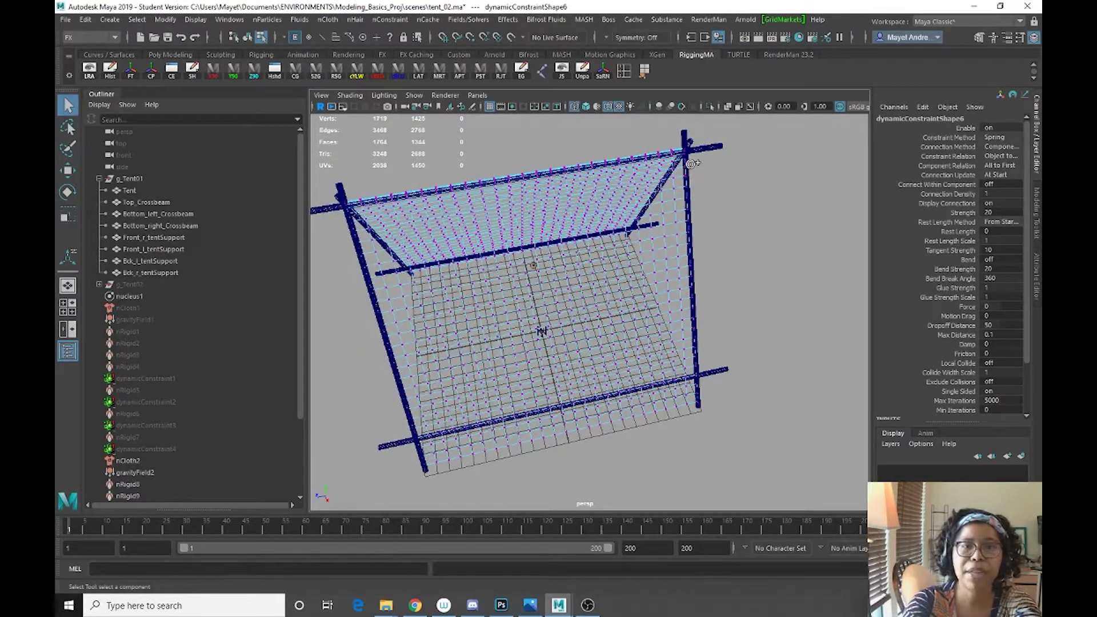
pyautogui.moveTo(690, 159)
pyautogui.mouseDown()
pyautogui.moveTo(706, 403)
pyautogui.moveTo(772, 405)
pyautogui.mouseUp()
pyautogui.keyDown('alt'); pyautogui.moveTo(754, 314); pyautogui.dragTo(698, 278); pyautogui.keyUp('alt')
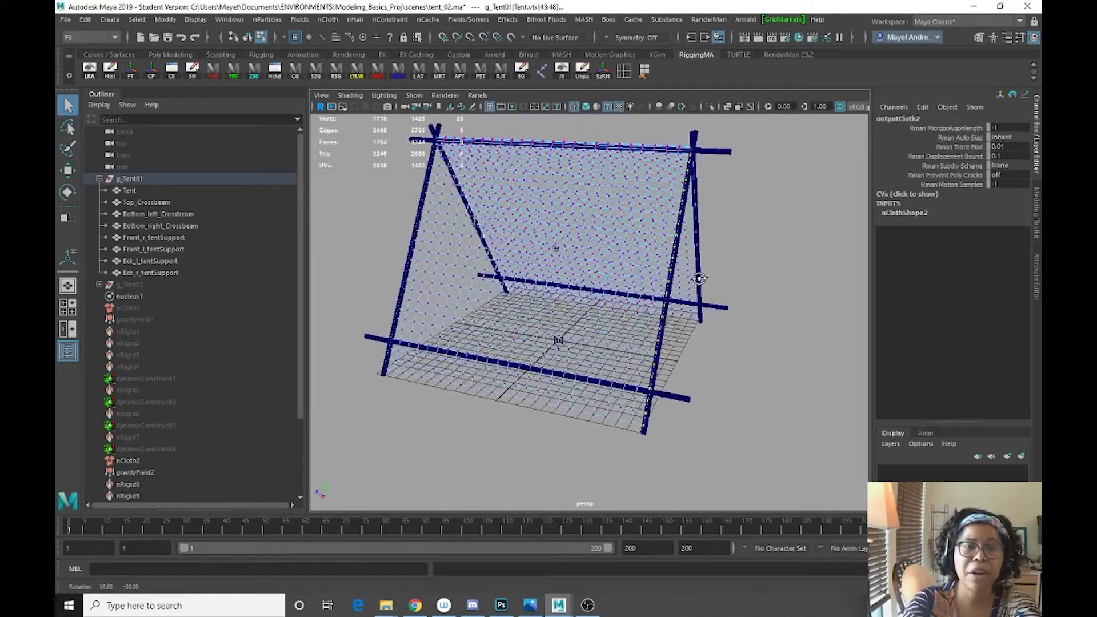
pyautogui.keyDown('ctrl'); pyautogui.click(652, 409); pyautogui.keyUp('ctrl')
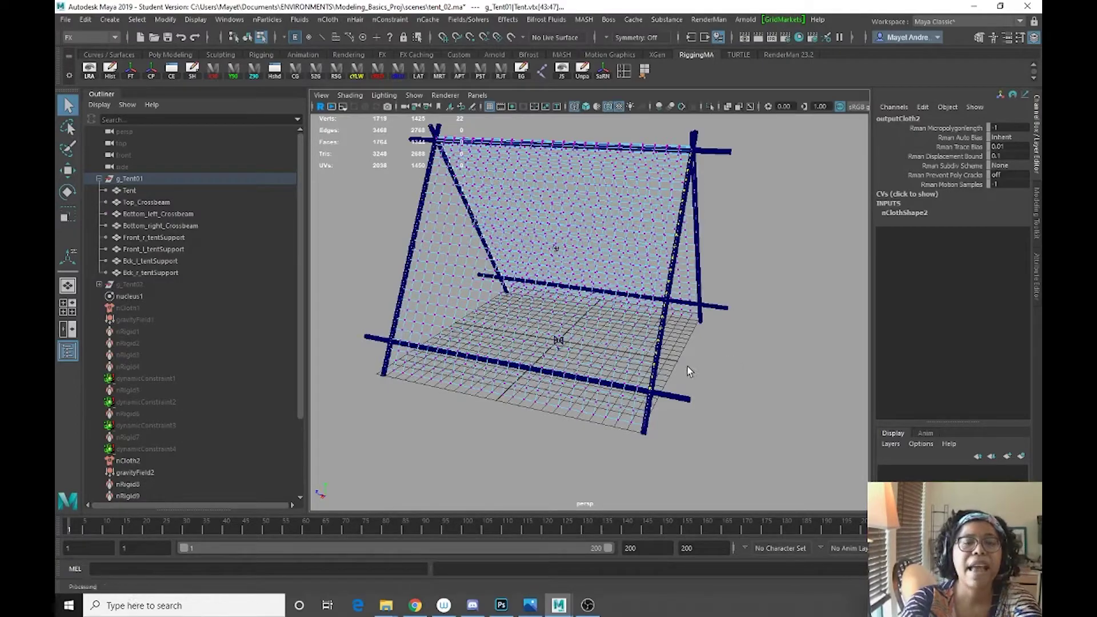
pyautogui.click(152, 261)
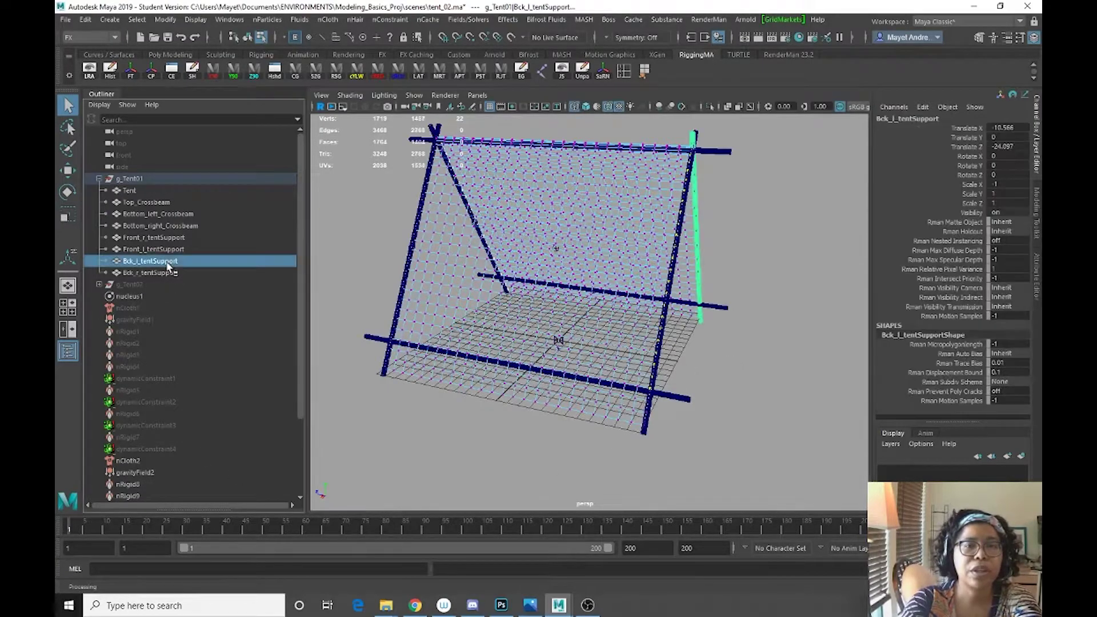
pyautogui.click(166, 273)
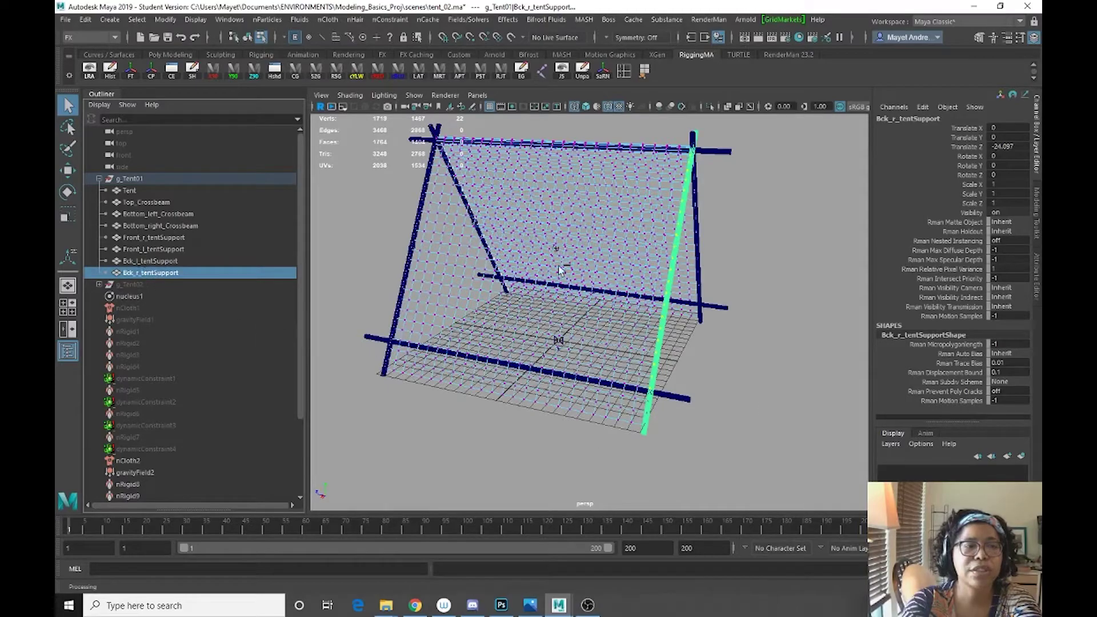
pyautogui.click(384, 20)
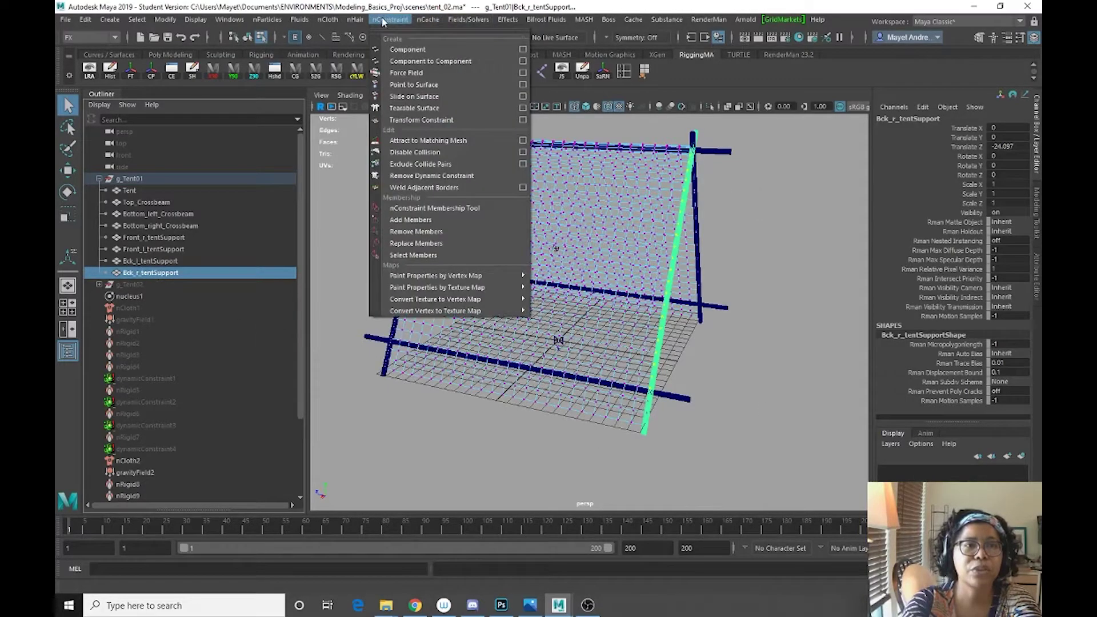
pyautogui.click(399, 86)
# Select the tent vertices along the back left edge and constrain them to Bck_l_tentSupport using Point to Surface.
pyautogui.keyDown('alt'); pyautogui.moveTo(571, 321); pyautogui.dragTo(473, 343); pyautogui.keyUp('alt')
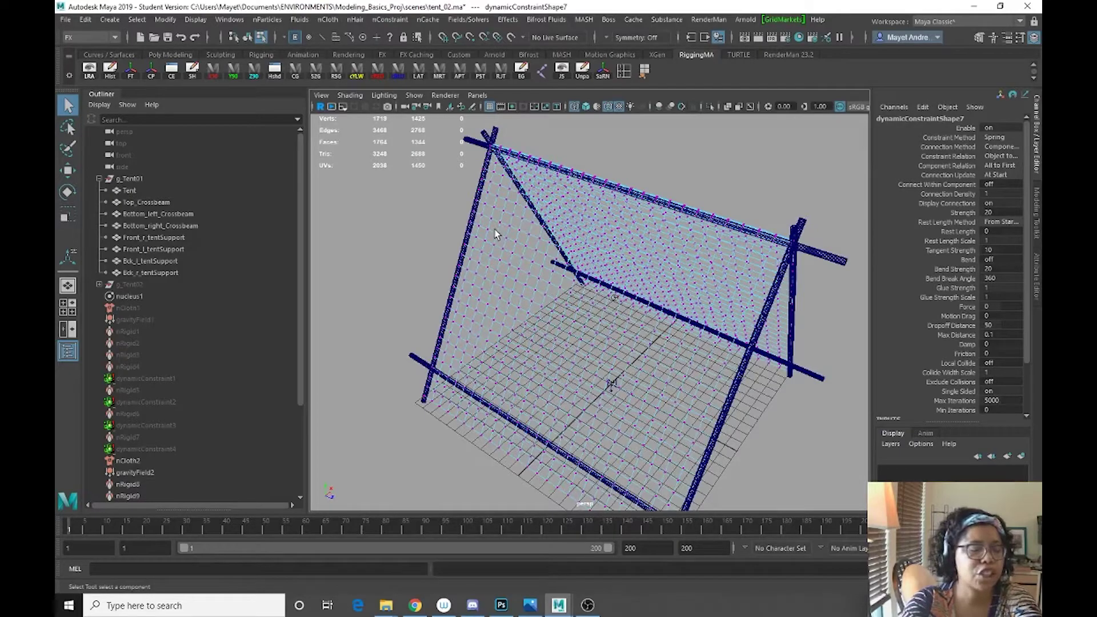
pyautogui.moveTo(502, 147)
pyautogui.mouseDown()
pyautogui.moveTo(460, 283)
pyautogui.moveTo(429, 359)
pyautogui.moveTo(473, 251)
pyautogui.mouseUp()
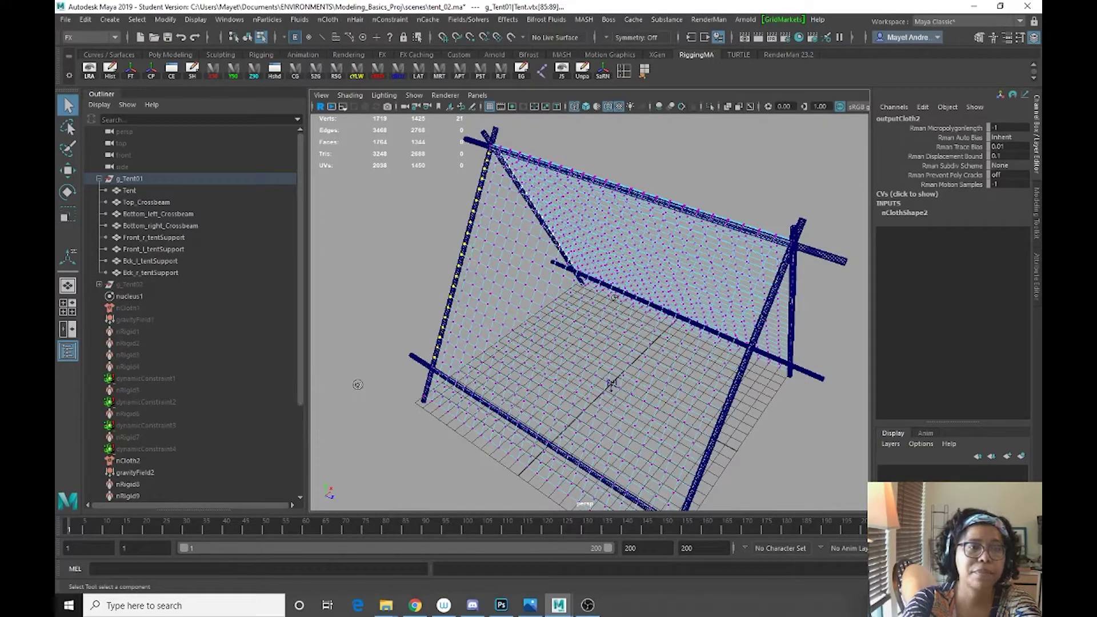
pyautogui.moveTo(604, 393)
pyautogui.mouseDown()
pyautogui.moveTo(626, 389)
pyautogui.moveTo(612, 380)
pyautogui.moveTo(642, 255)
pyautogui.moveTo(578, 308)
pyautogui.mouseUp()
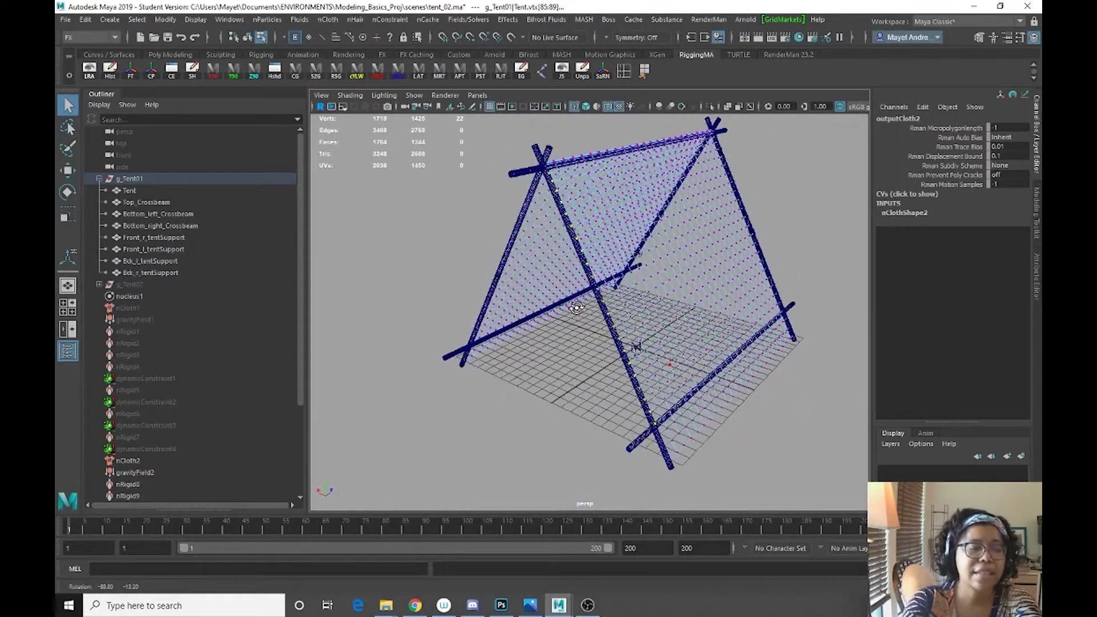
pyautogui.click(155, 264)
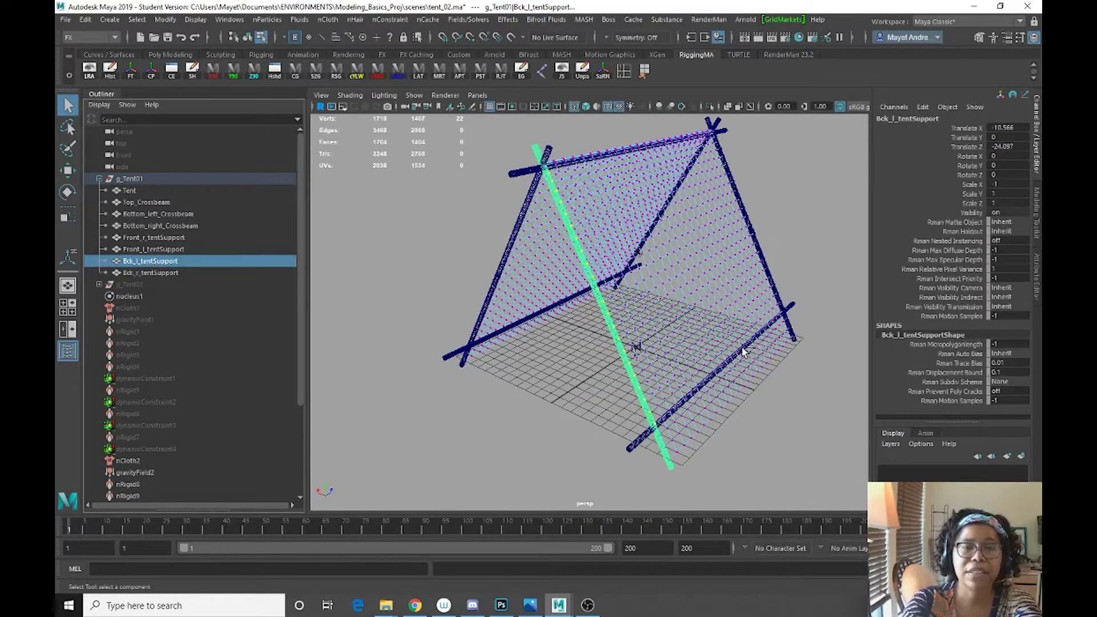
pyautogui.click(382, 21)
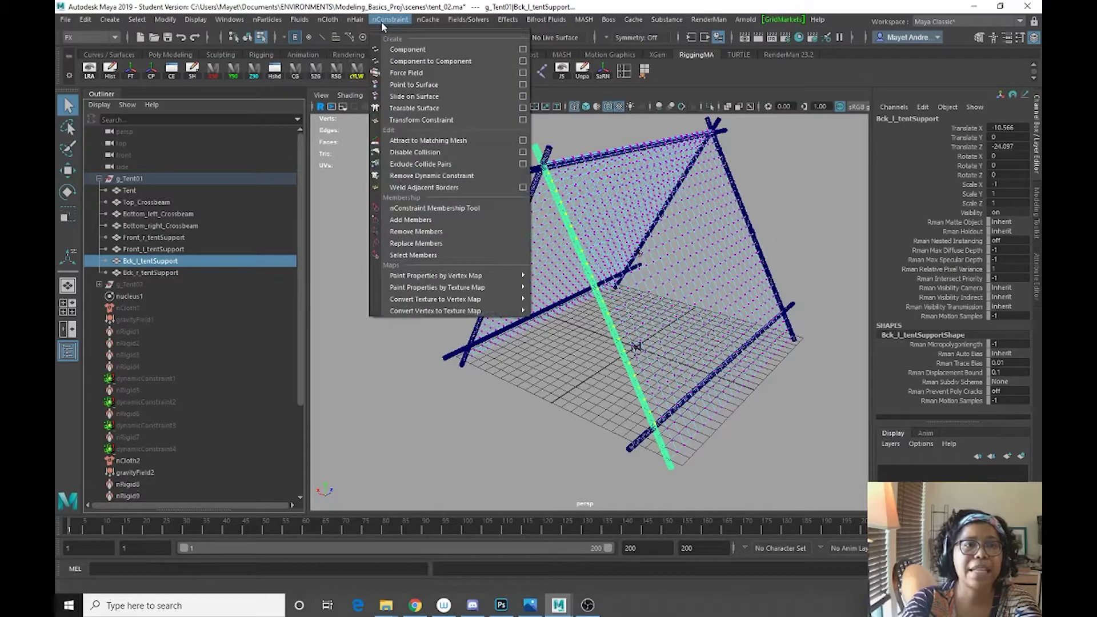
pyautogui.click(403, 84)
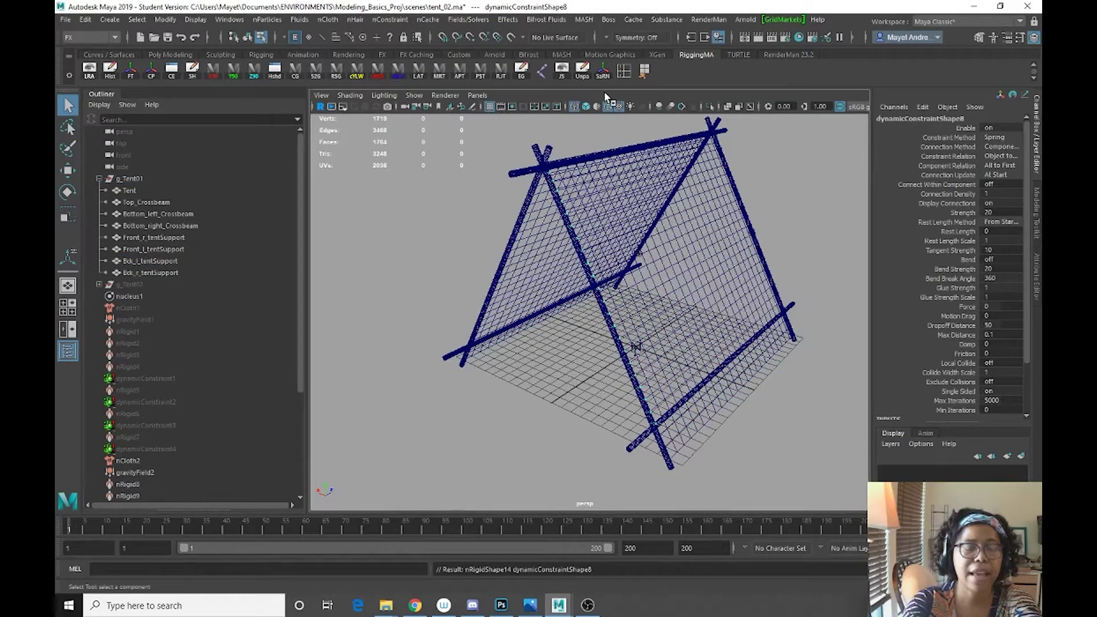
# Switch the viewport to shaded display with texture maps and save the scene.
pyautogui.press('6')
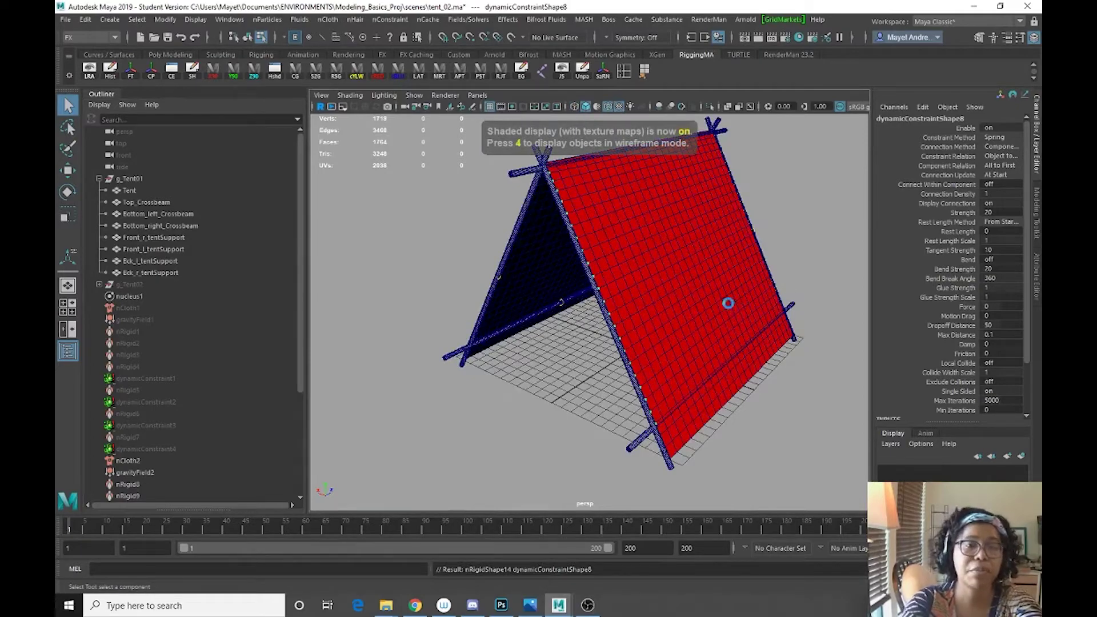
pyautogui.hotkey('ctrl', 's')
pyautogui.click(520, 311)
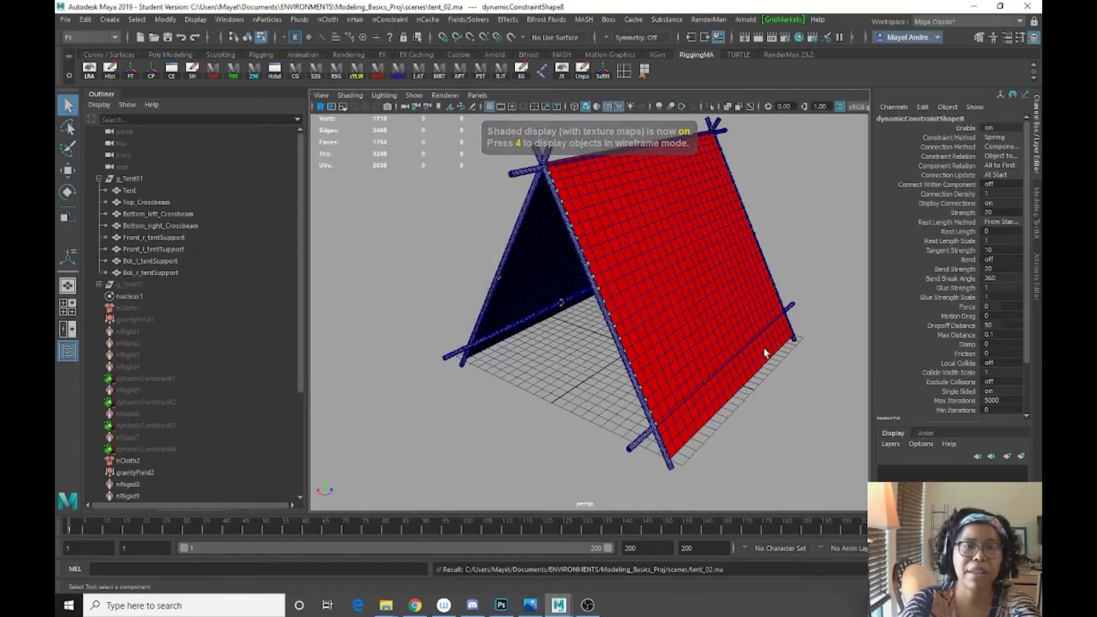
# Play the simulation with the support constraints, stop it around frame 35, and inspect the tent cloth from the open end.
pyautogui.keyDown('alt'); pyautogui.moveTo(764, 349); pyautogui.dragTo(625, 335); pyautogui.keyUp('alt')
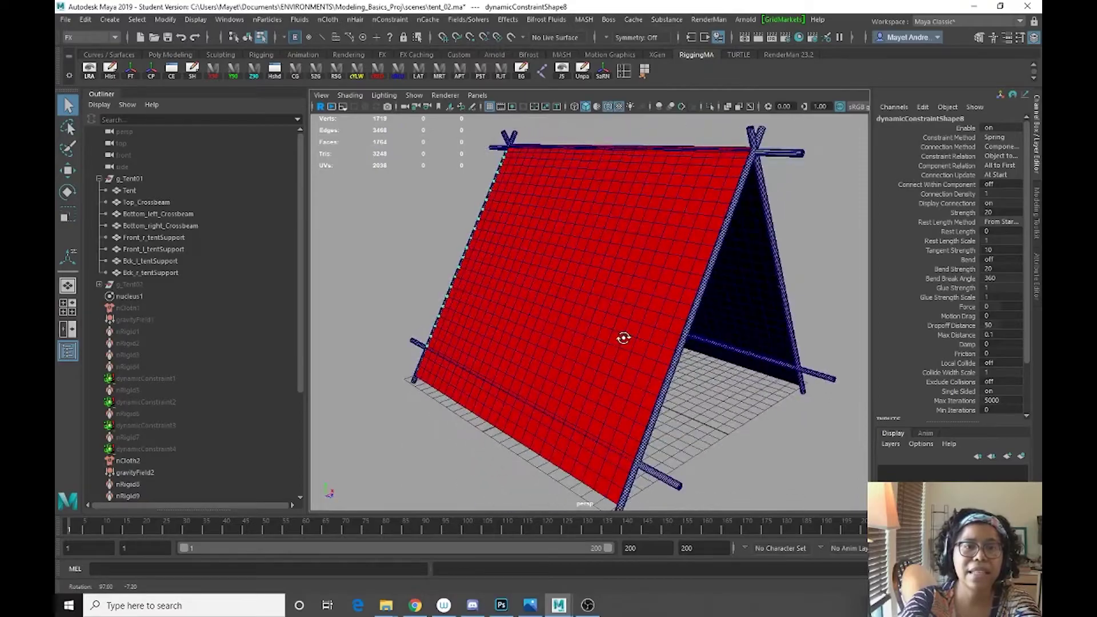
pyautogui.scroll(-3, 695, 407)
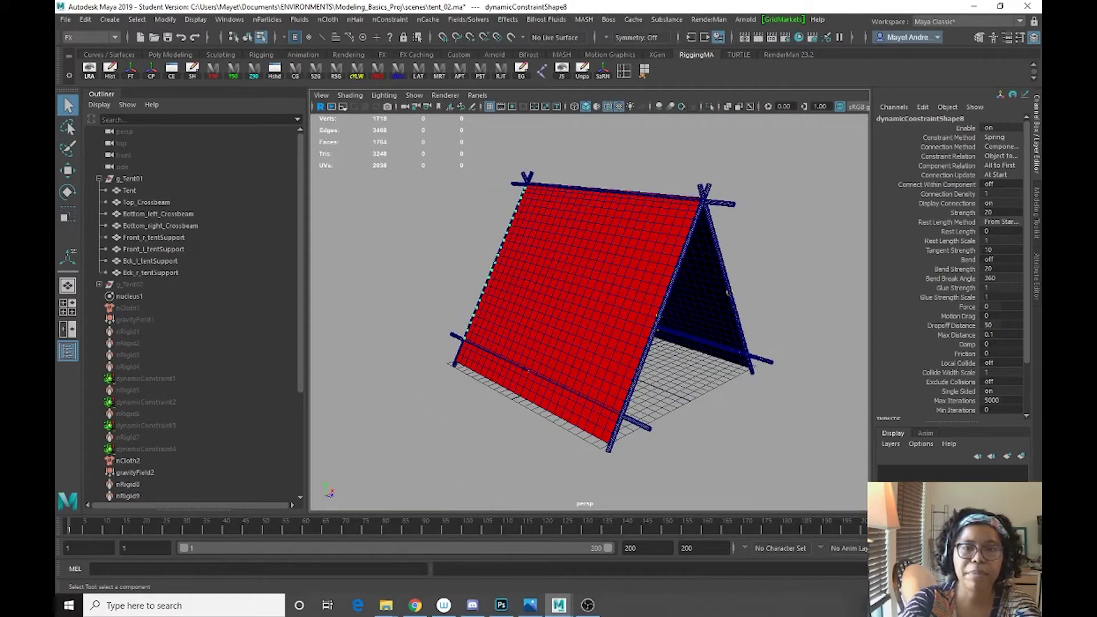
pyautogui.click(943, 528)
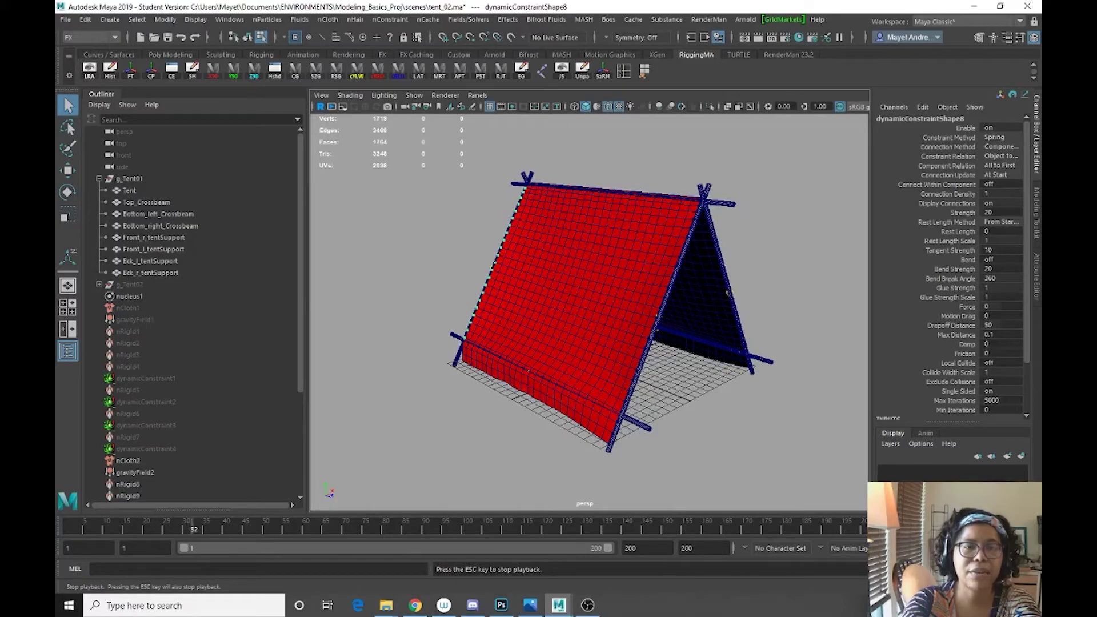
pyautogui.press('Escape')
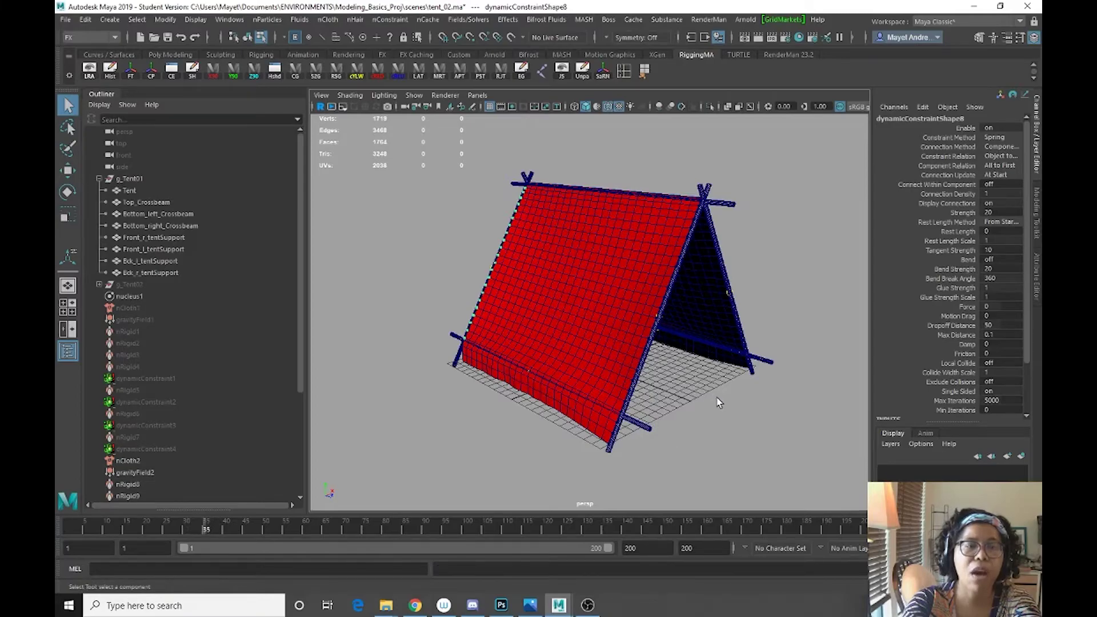
pyautogui.keyDown('alt'); pyautogui.moveTo(719, 402); pyautogui.dragTo(677, 405); pyautogui.keyUp('alt')
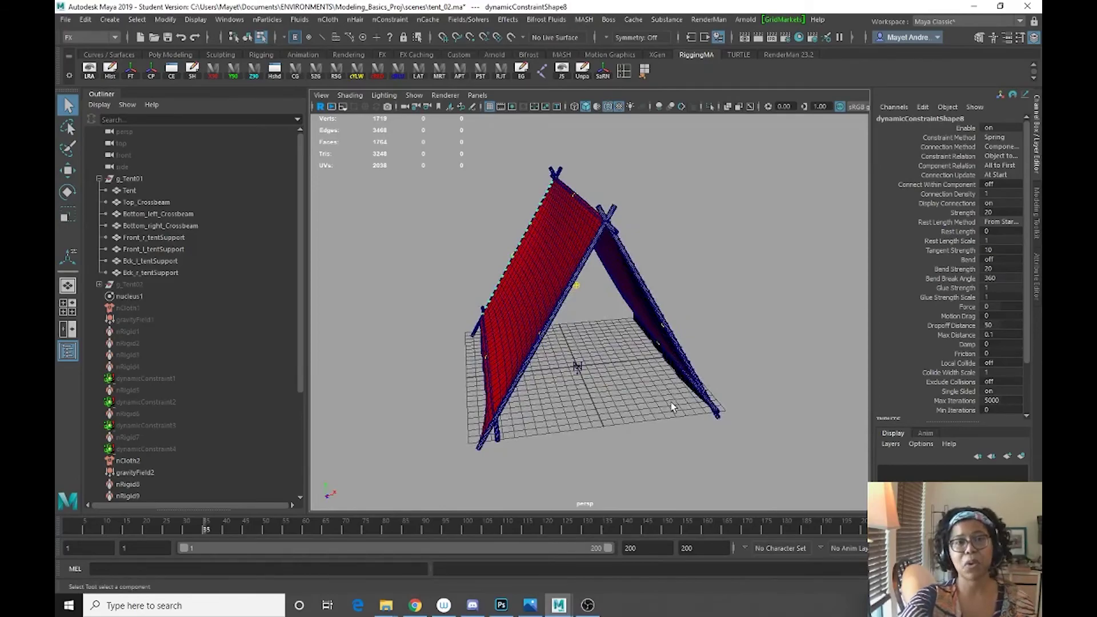